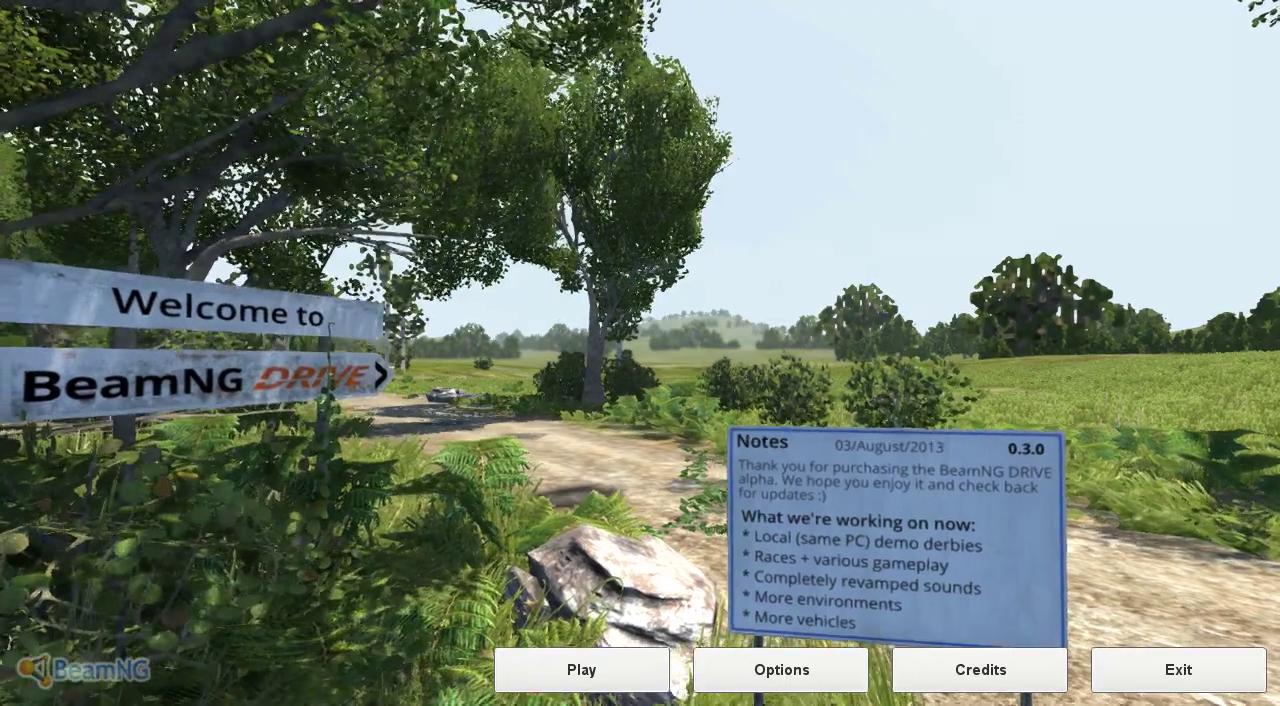
Step: Preview the Grid Map, Grid Pure and Small Island USA levels, then settle on Industrial Site
left_click(582, 669)
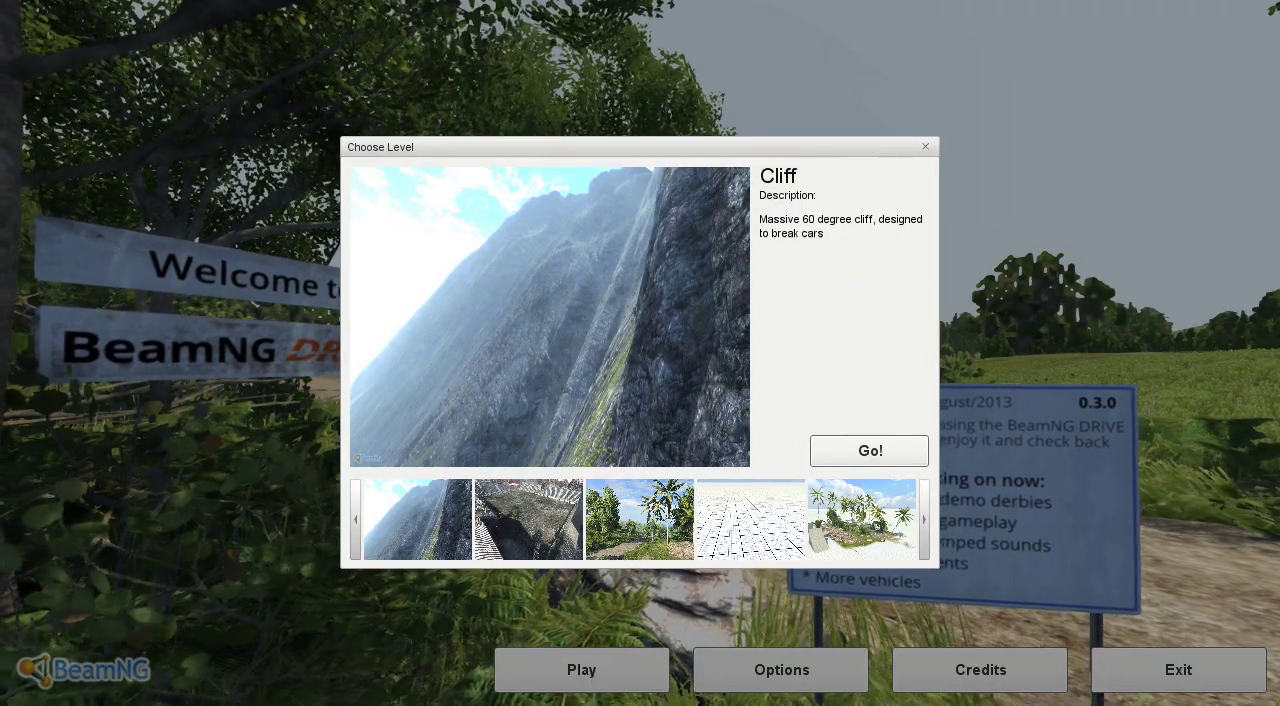
left_click(862, 518)
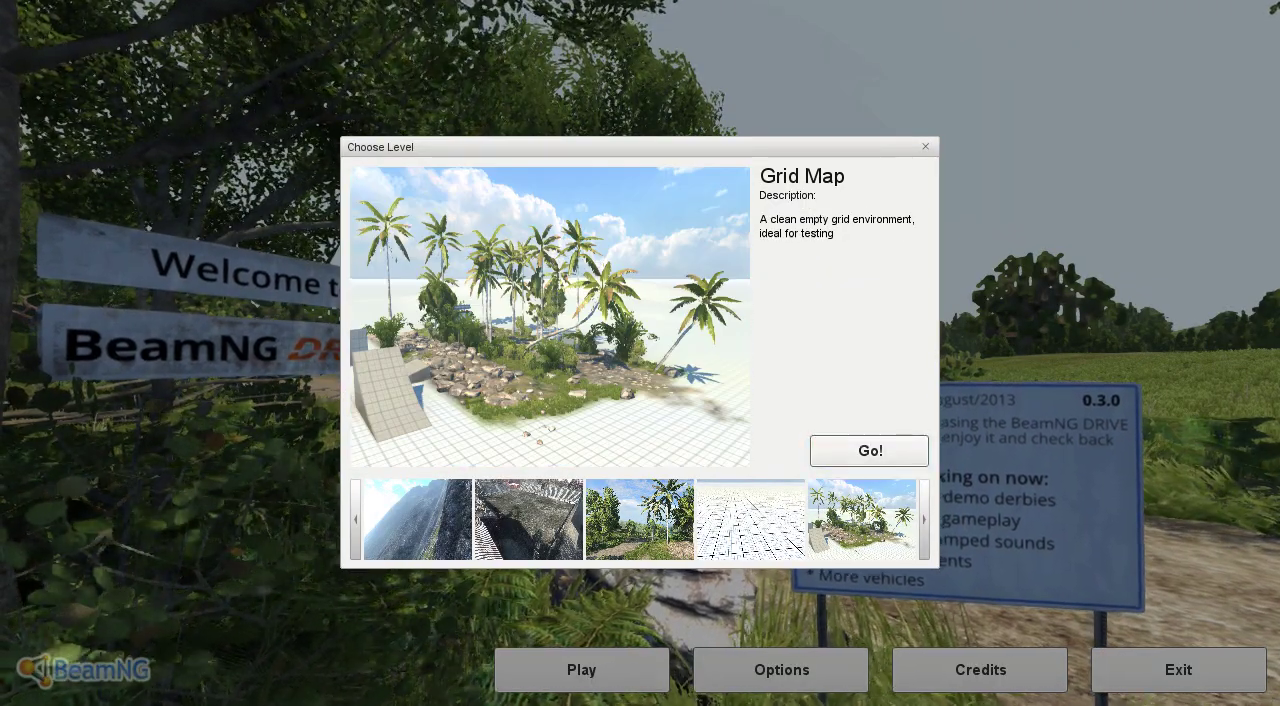
left_click(750, 518)
left_click(862, 518)
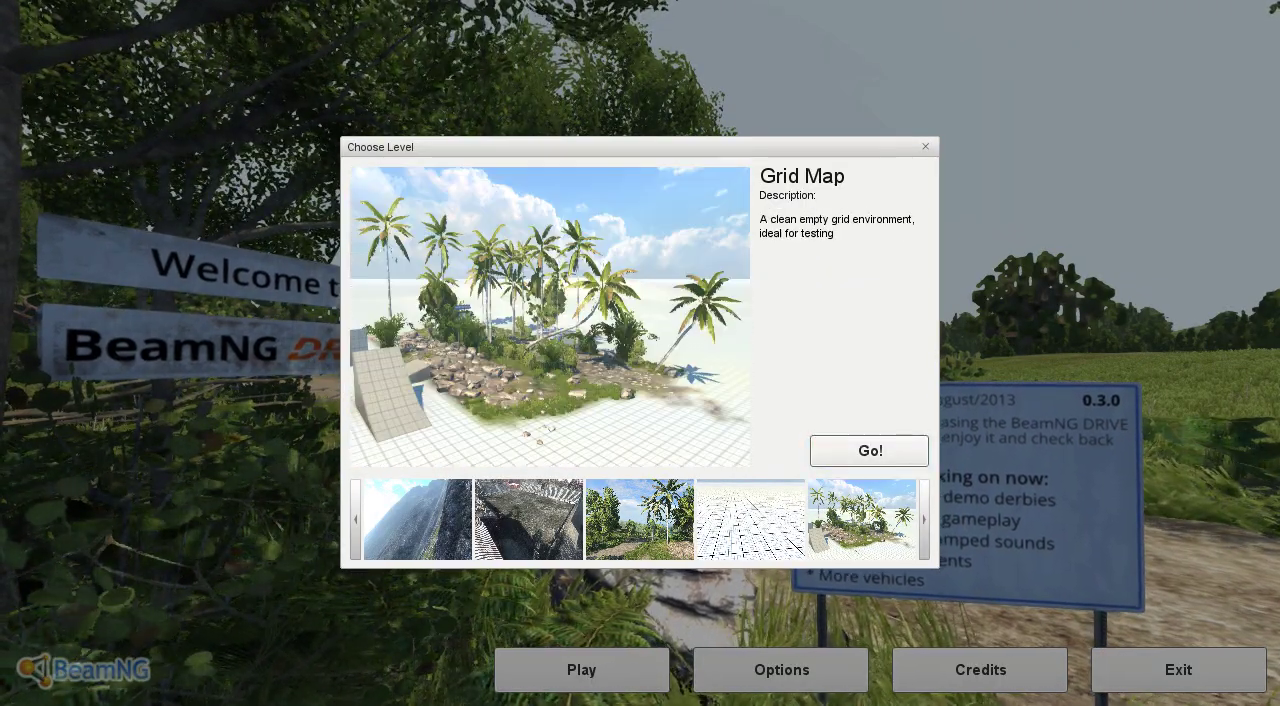
left_click(923, 518)
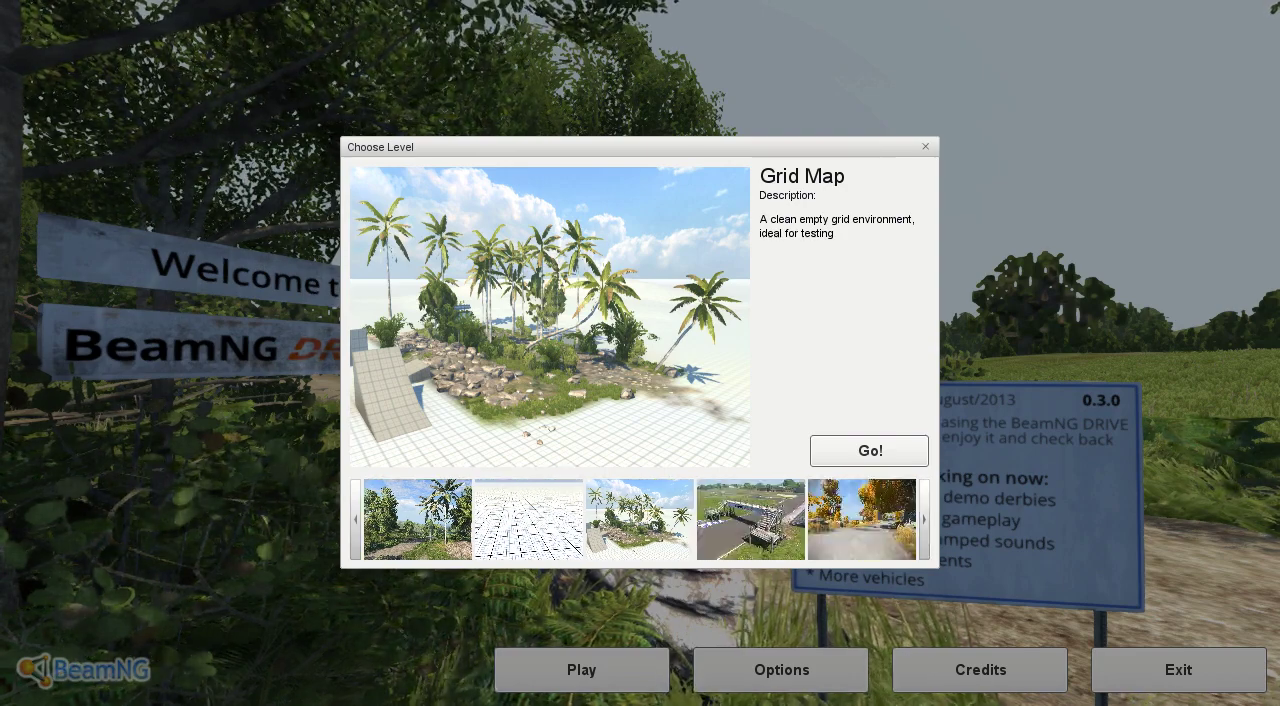
left_click(750, 518)
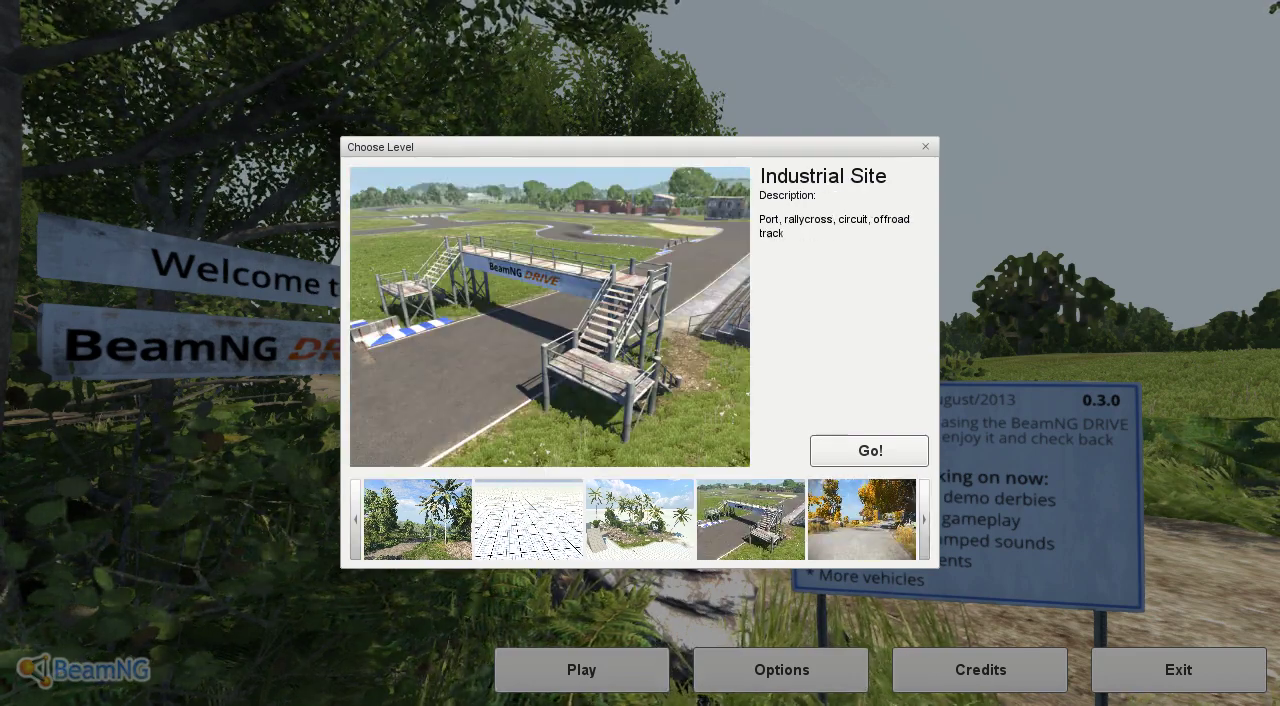
left_click(862, 518)
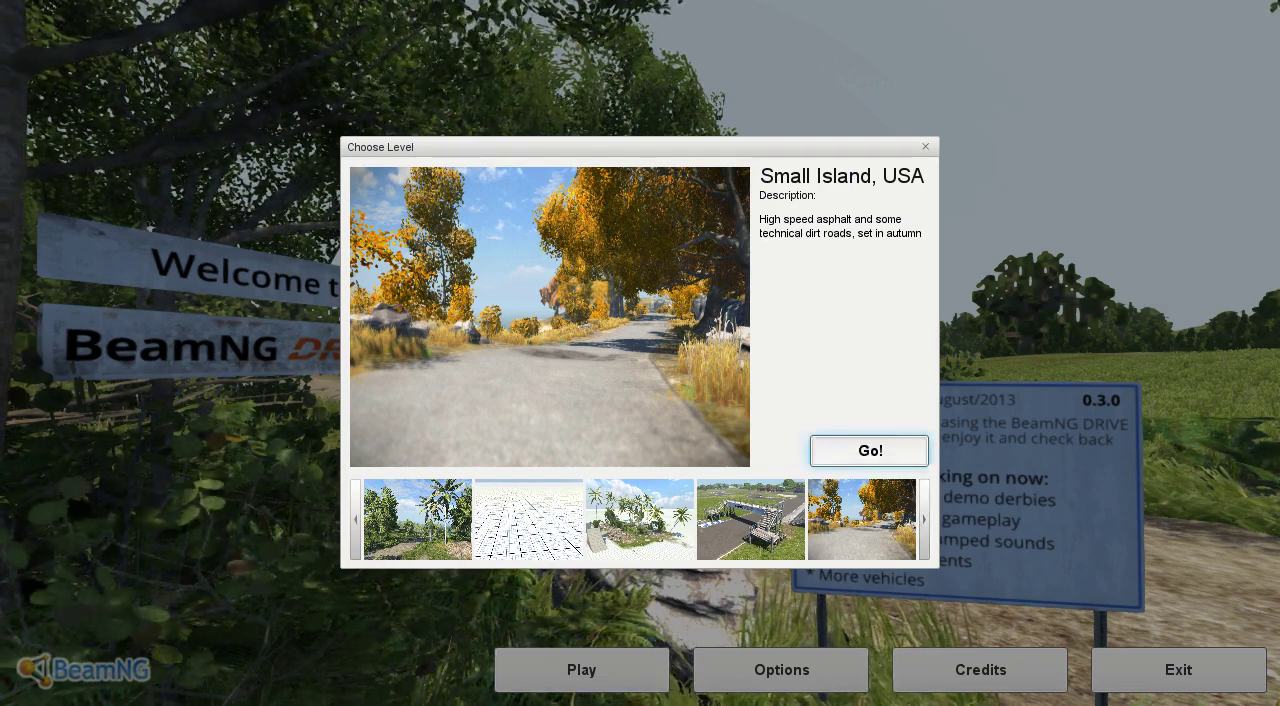
left_click(750, 518)
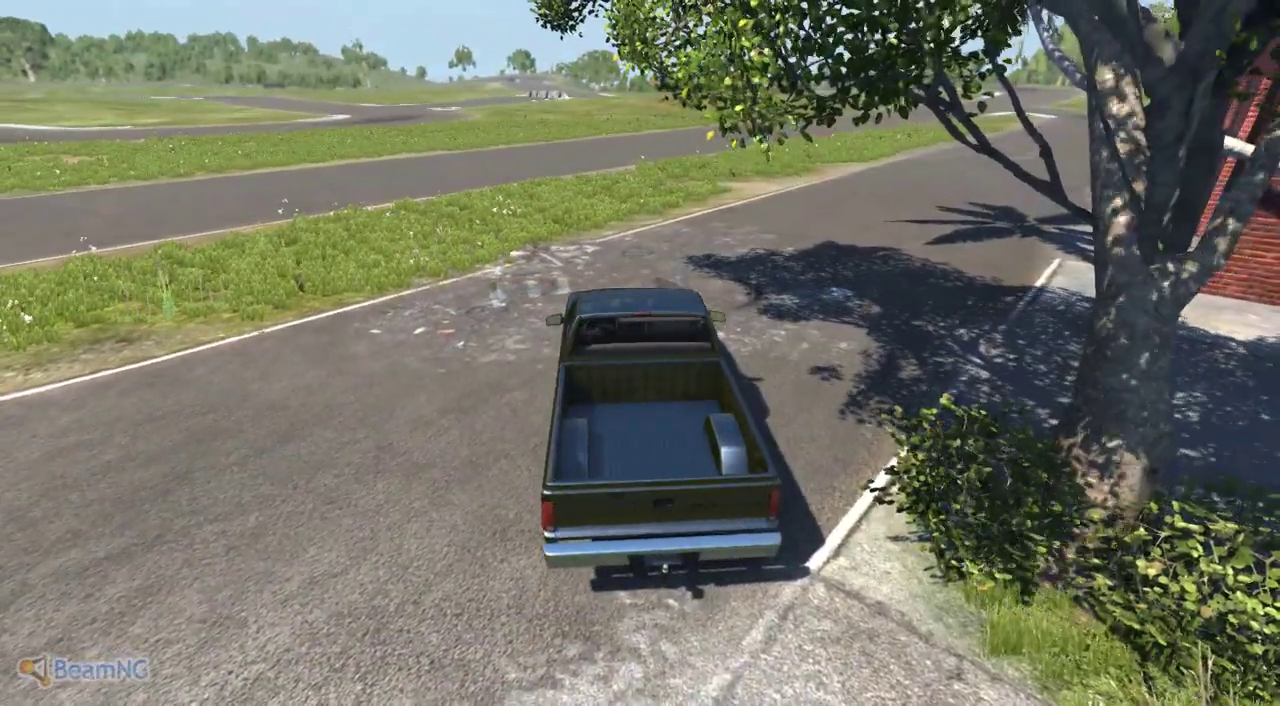
Step: Bring up the Vehicle Selector showing the Gavril D-Series default configuration
key("ctrl+e")
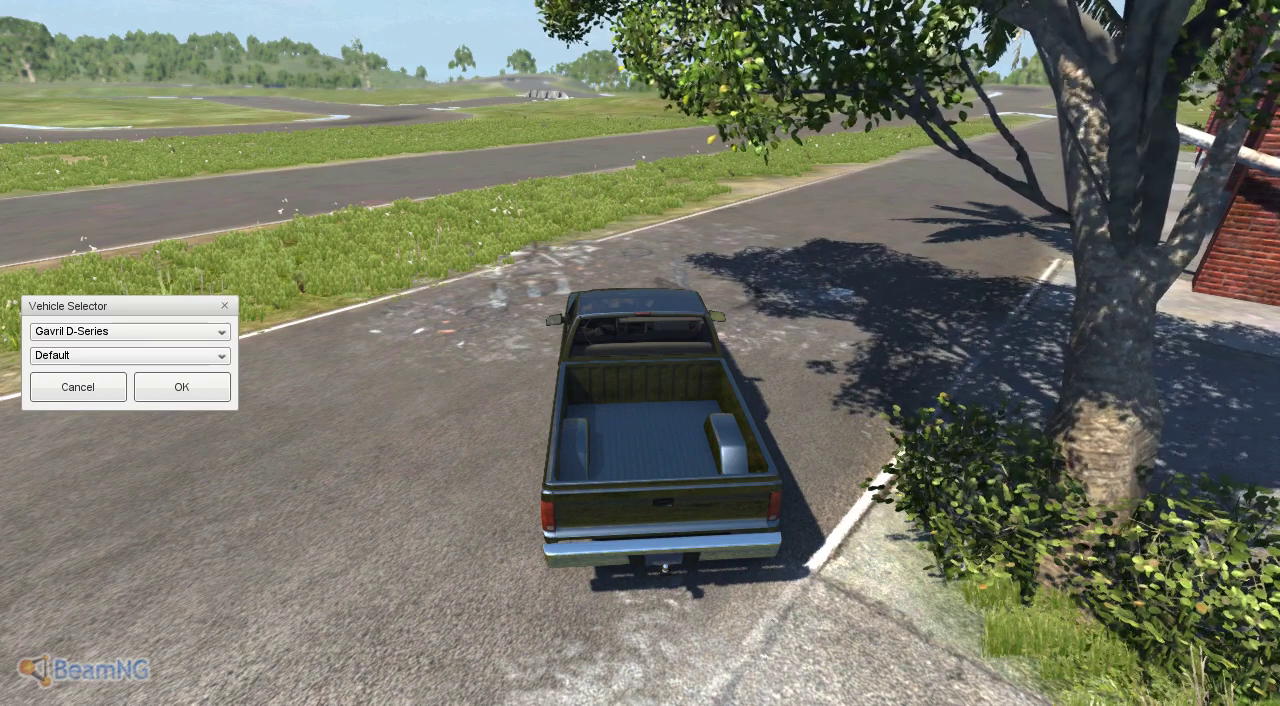
Step: Browse the vehicle list past the Gavril H-Series and spawn the Civetta Bolide
left_click(221, 331)
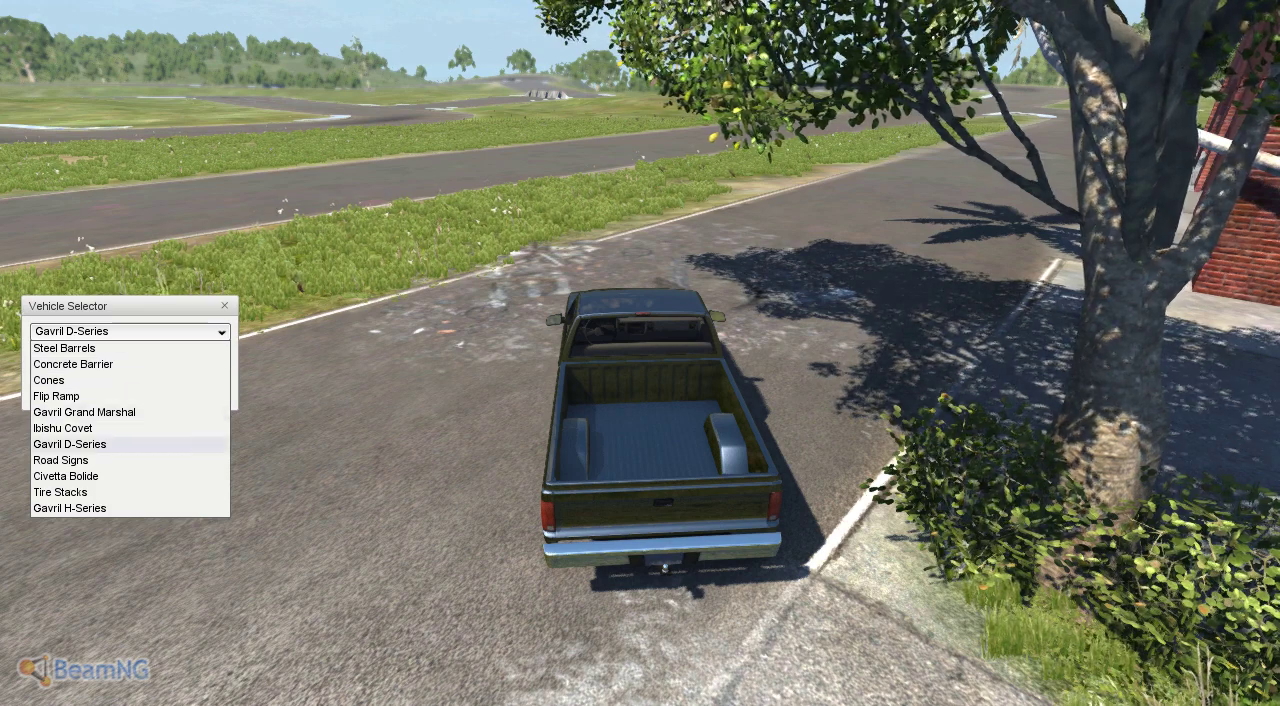
left_click(70, 444)
left_click(221, 355)
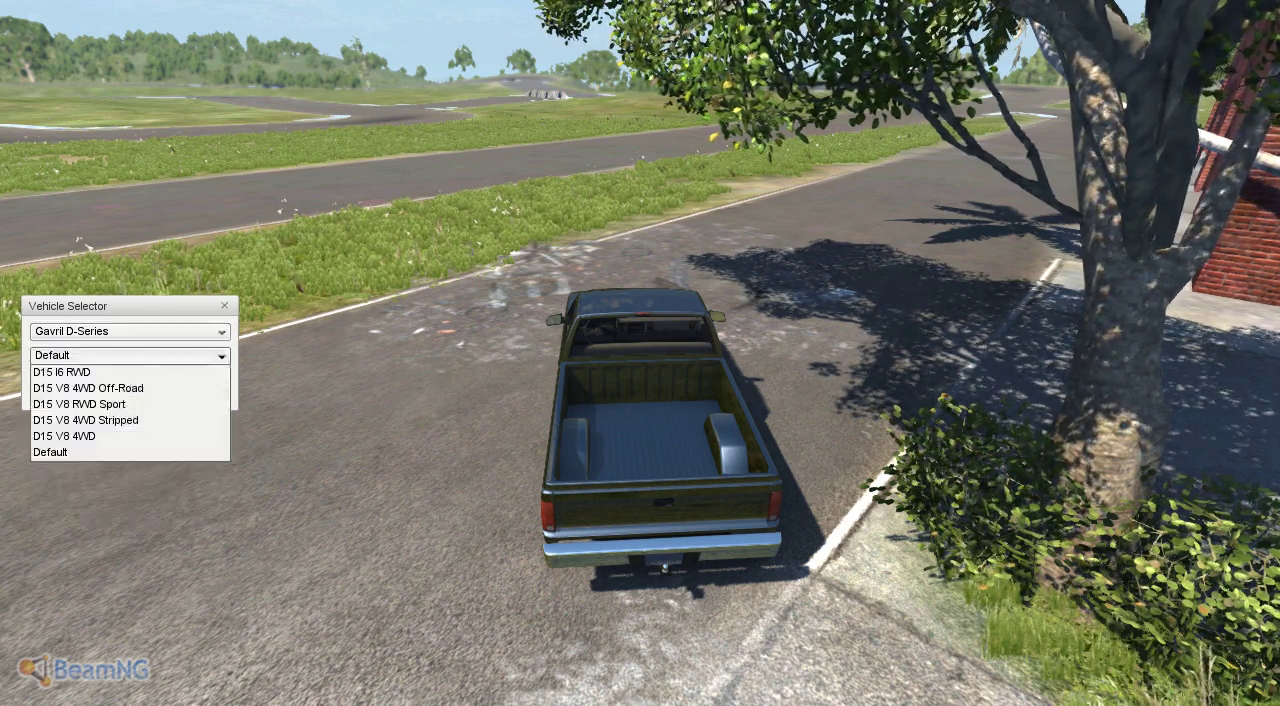
left_click(221, 355)
left_click(221, 355)
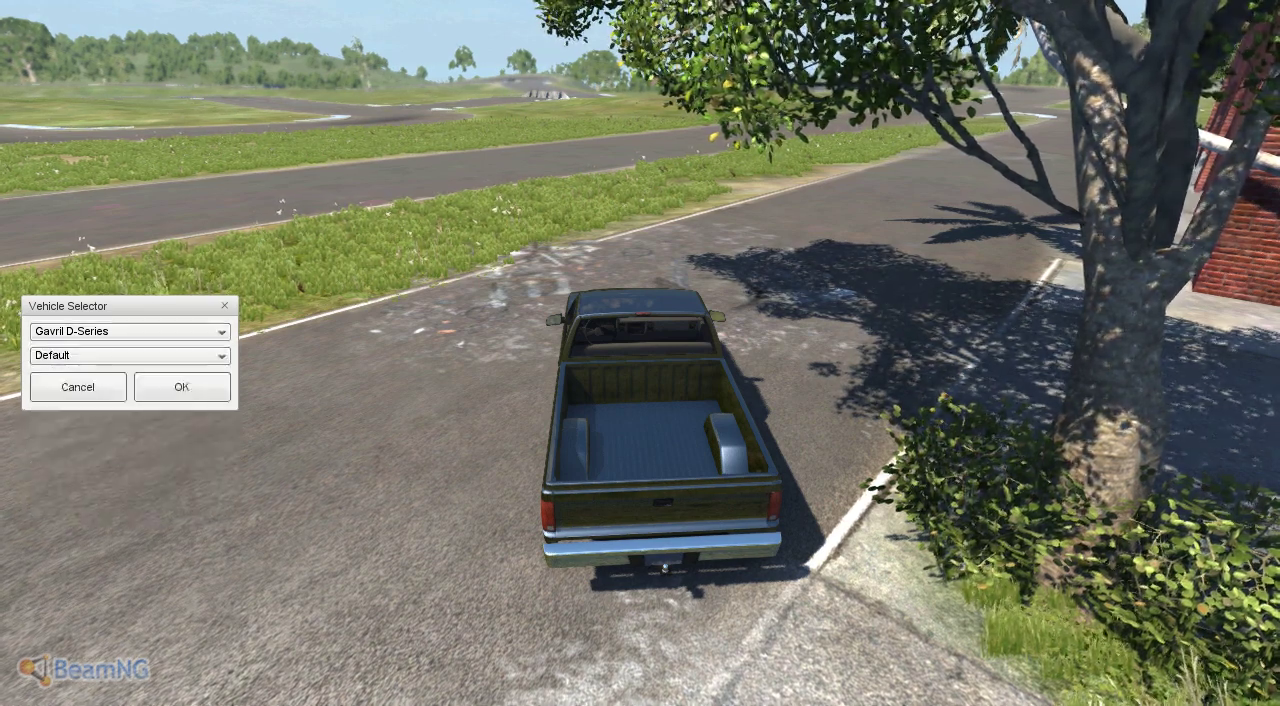
left_click(221, 331)
left_click(70, 508)
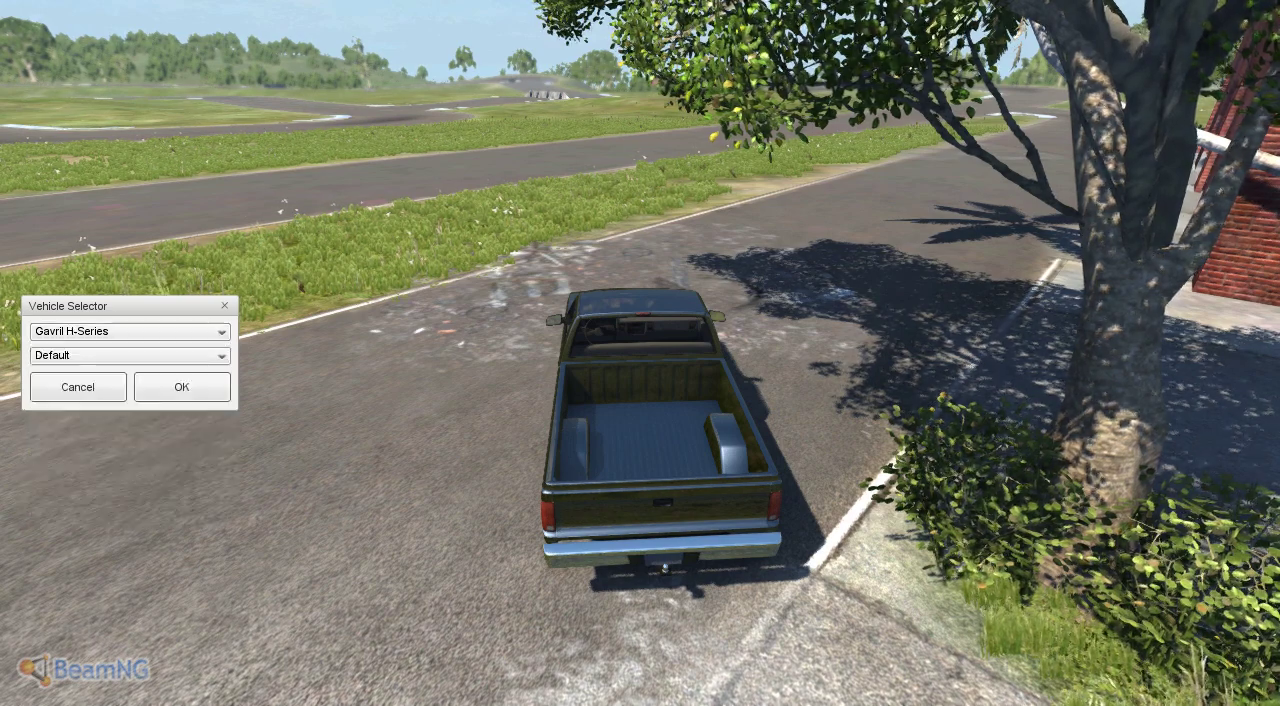
left_click(221, 331)
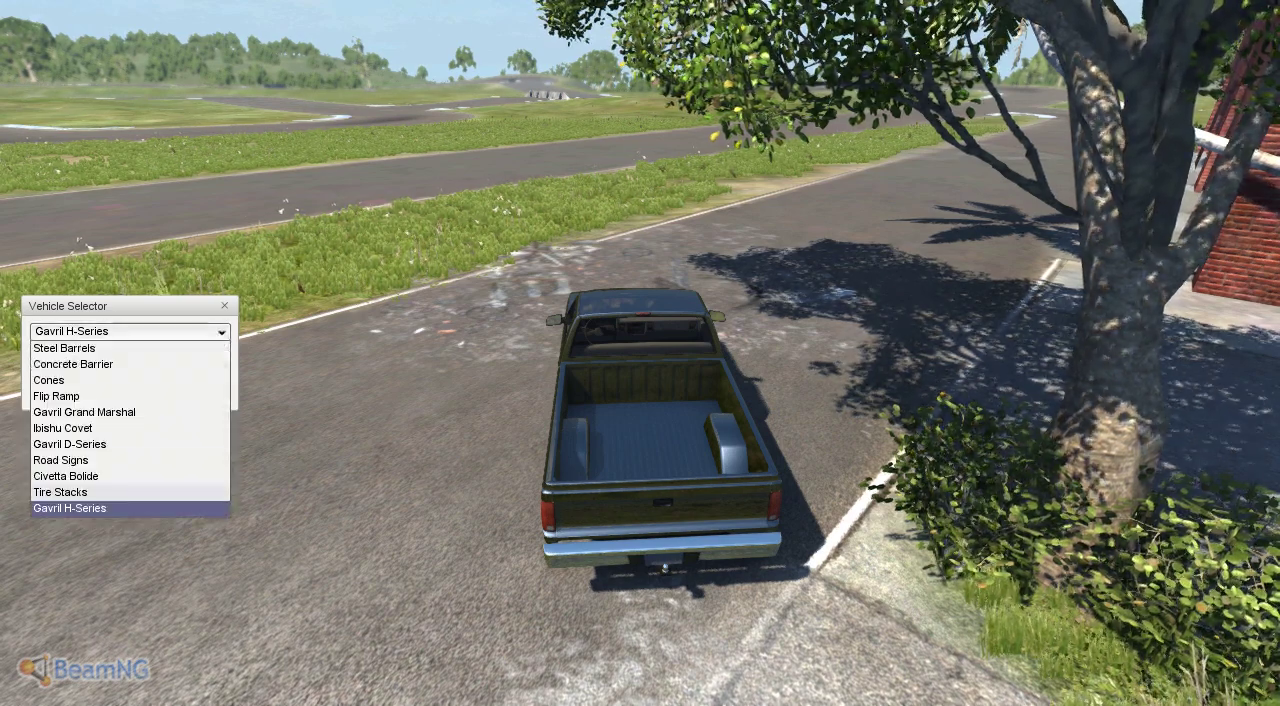
left_click(66, 476)
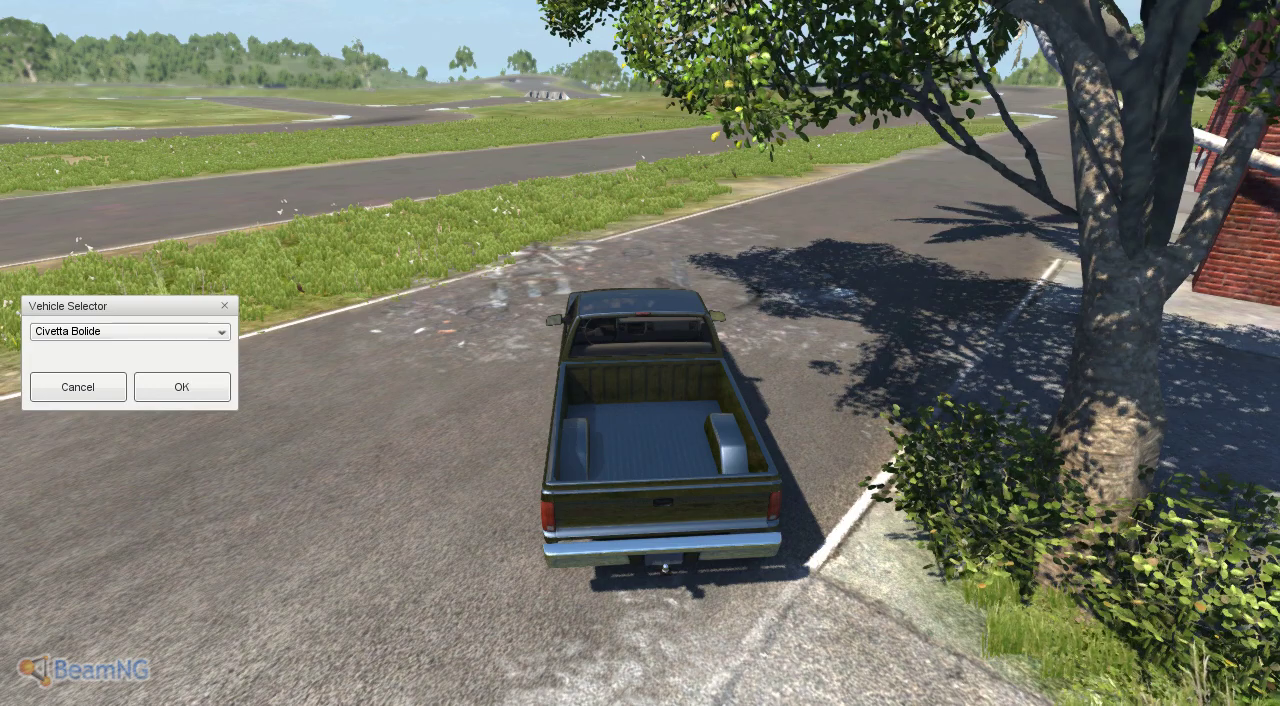
left_click(181, 387)
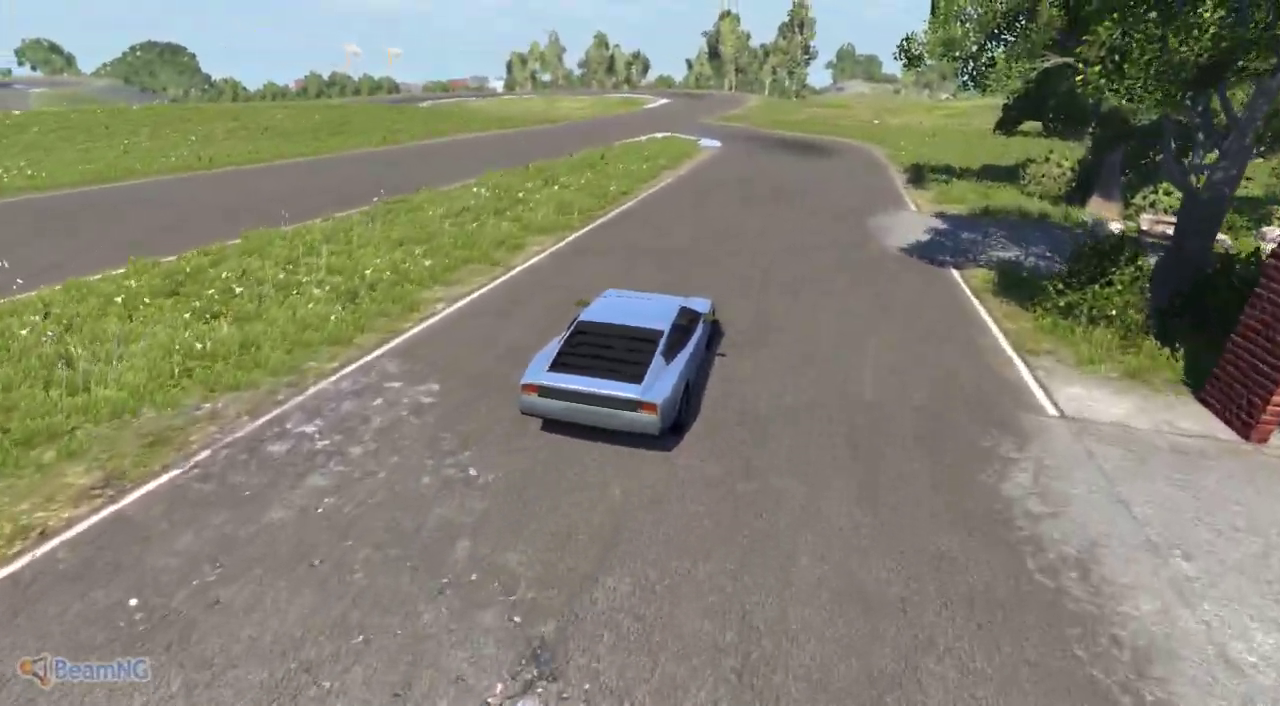
Step: Show the F1 controls help overlay, then hide it before driving
key("F1")
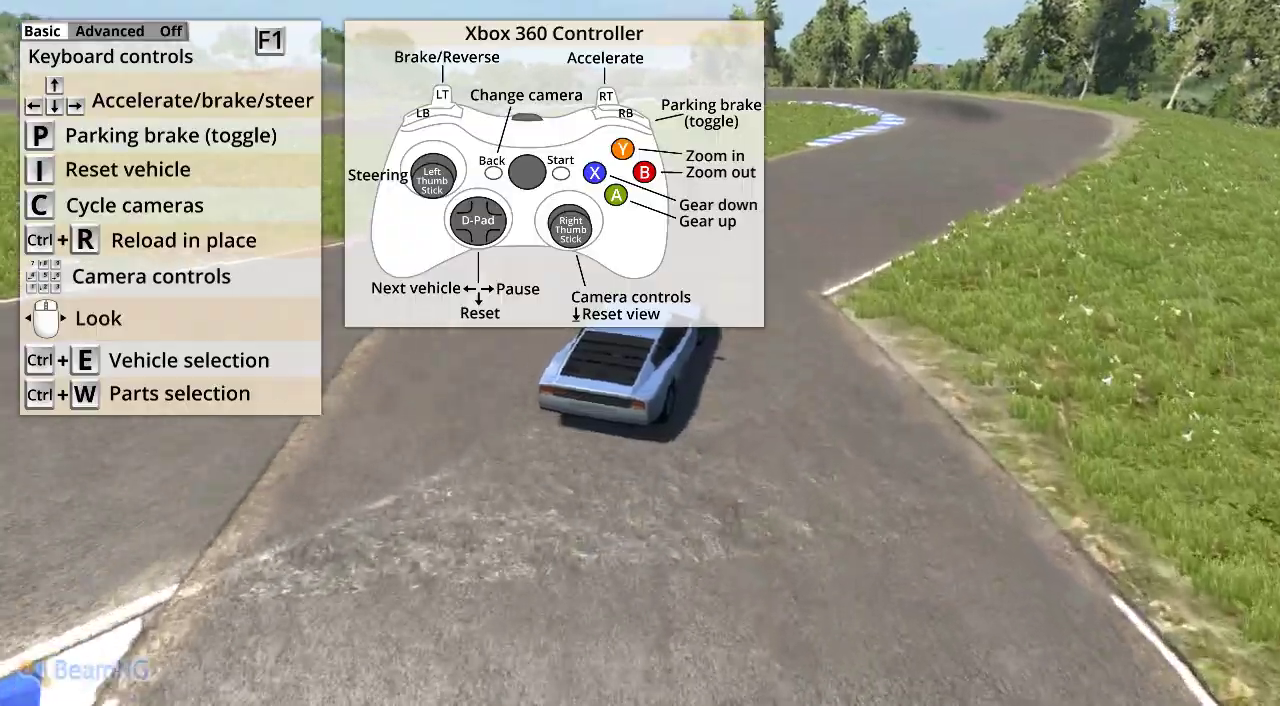
key("F1")
key("F1")
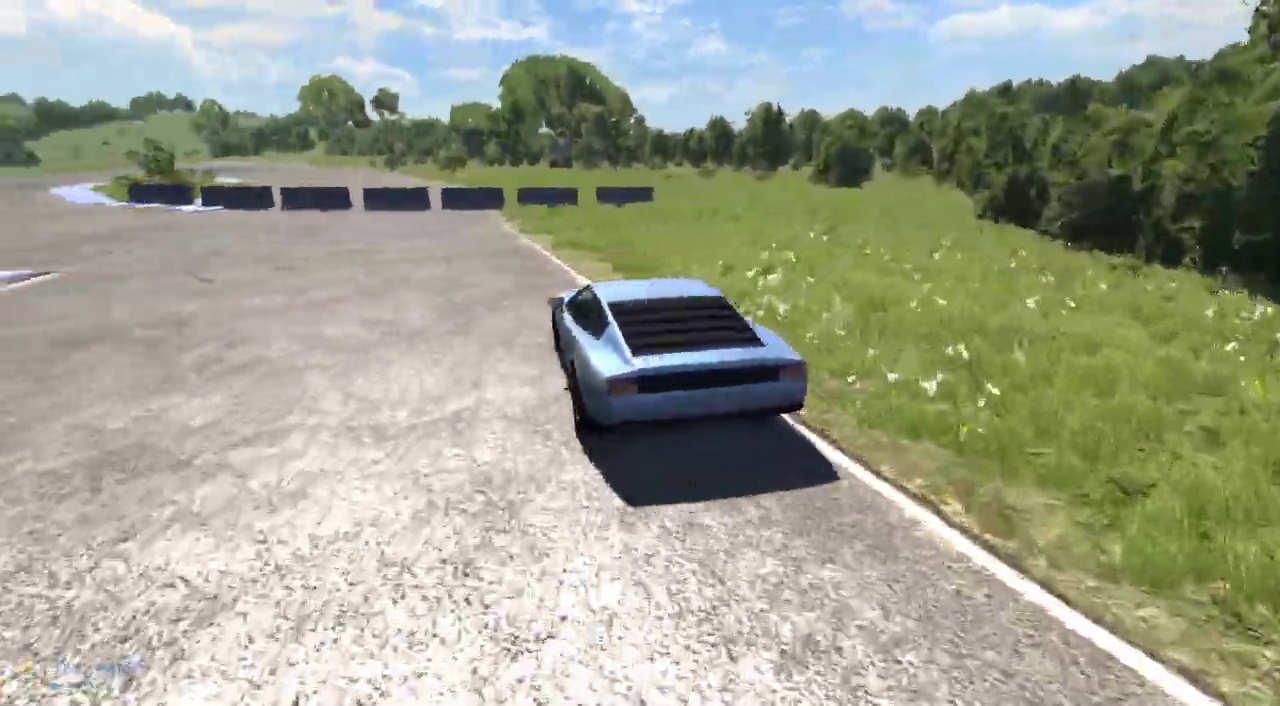
Step: Show the Bolide's parts configuration, then bring up the exit-mission prompt after the tree crash
key("ctrl+w")
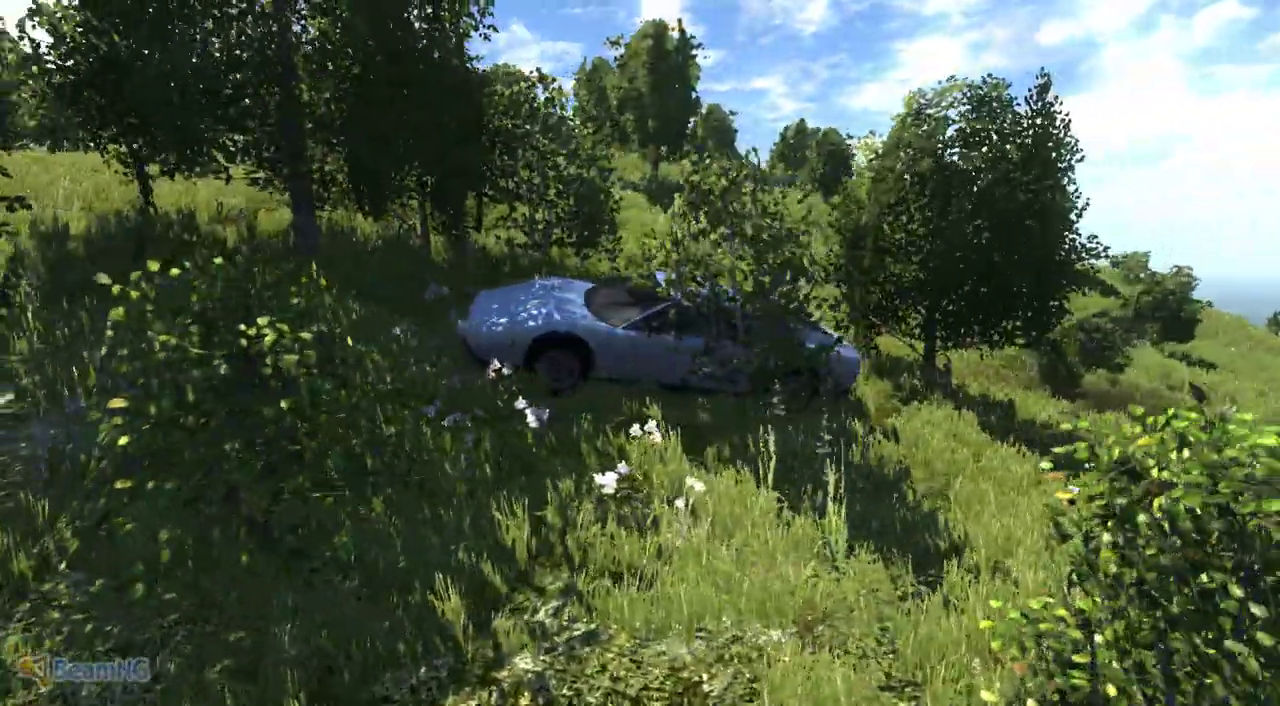
key("Escape")
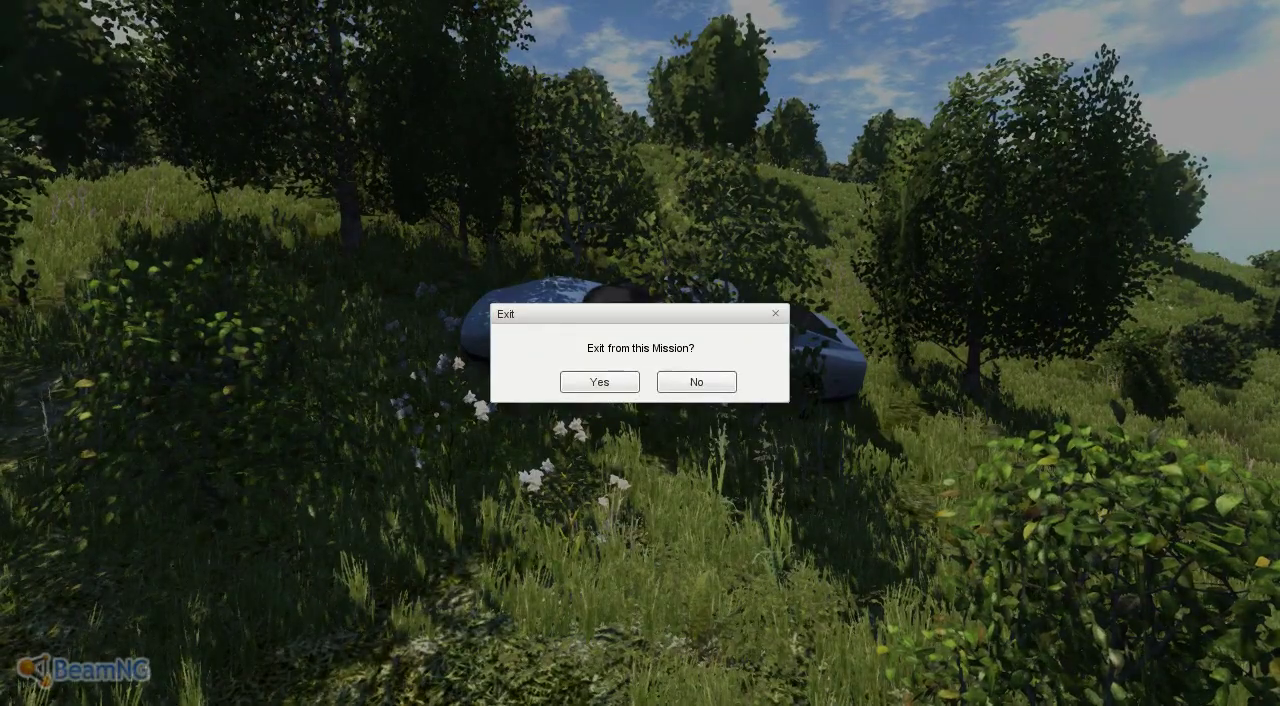
Step: Confirm leaving the mission and choose Grid Map from the level list
key("Return")
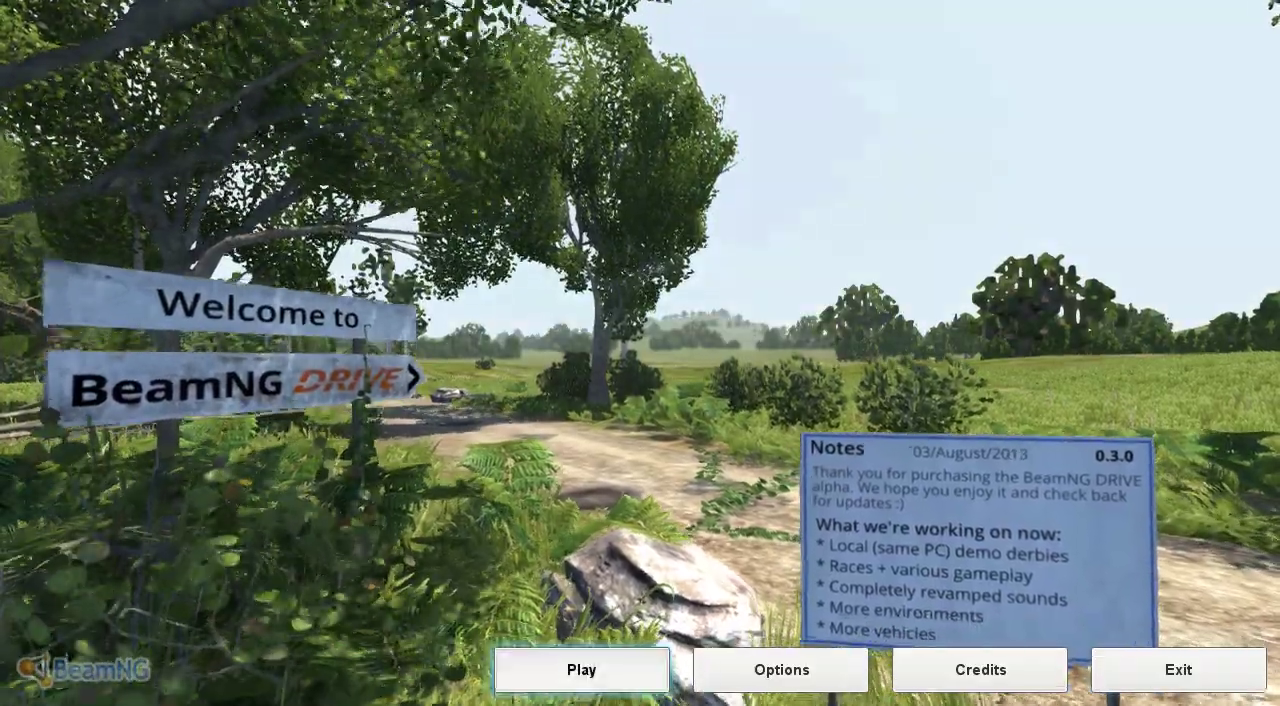
left_click(581, 669)
left_click(862, 519)
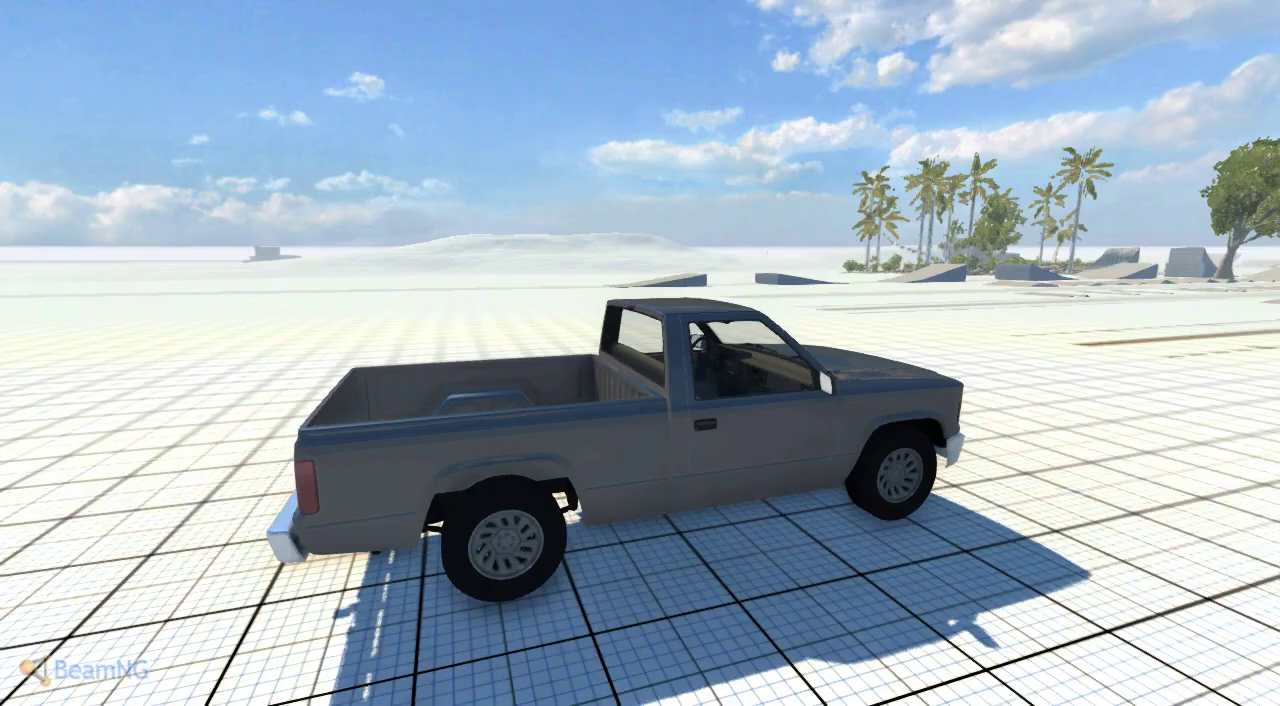
Step: Drive the pickup along the bumpy road, then reset the wrecked truck onto its wheels
key("Up")
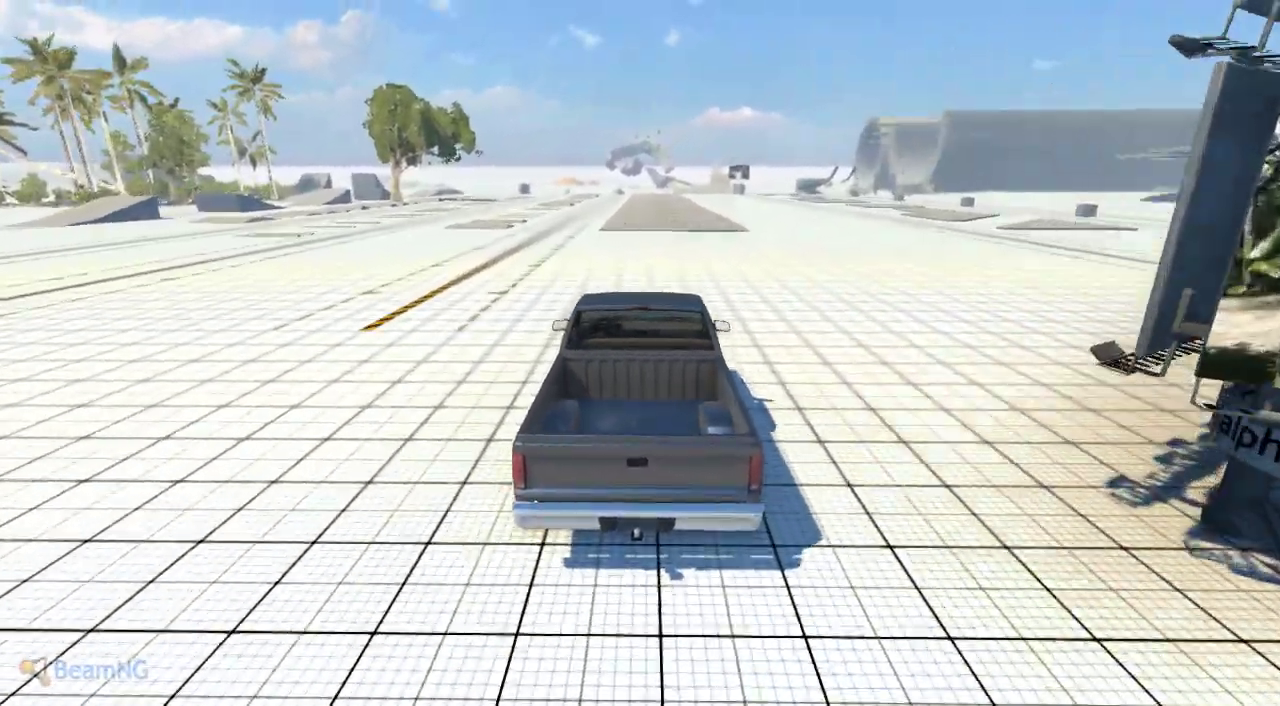
key("Up")
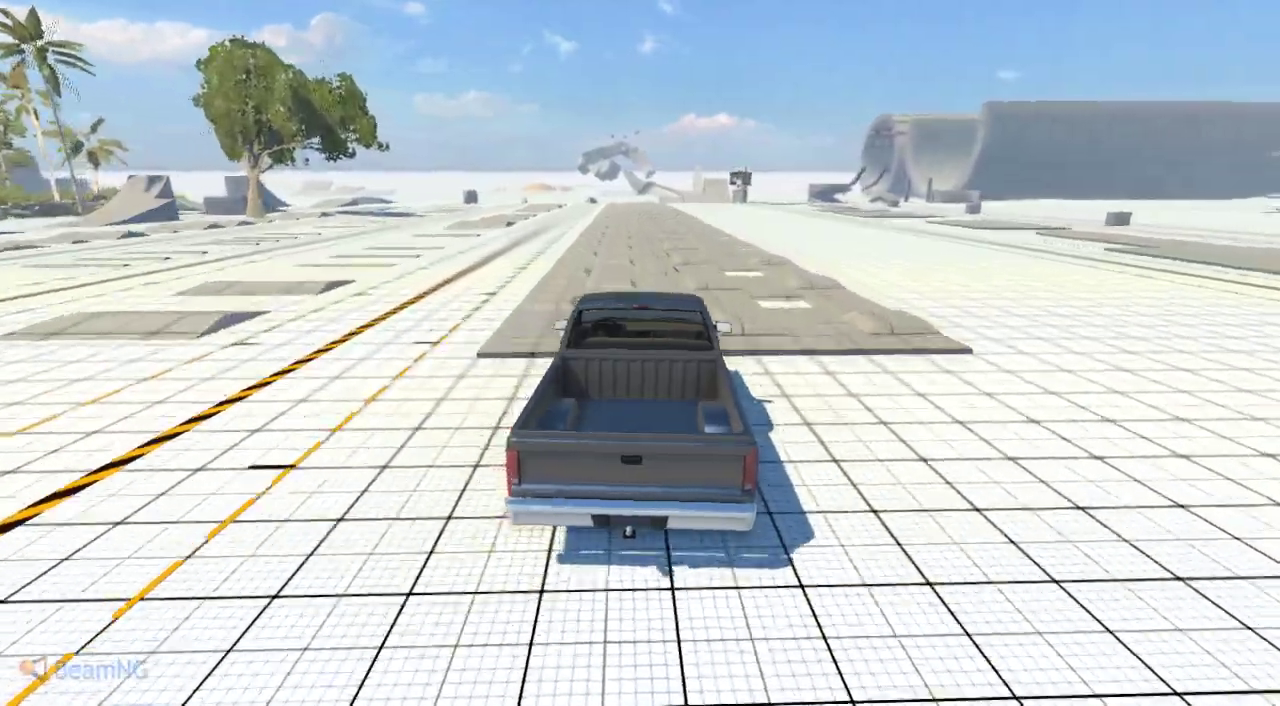
key("Up")
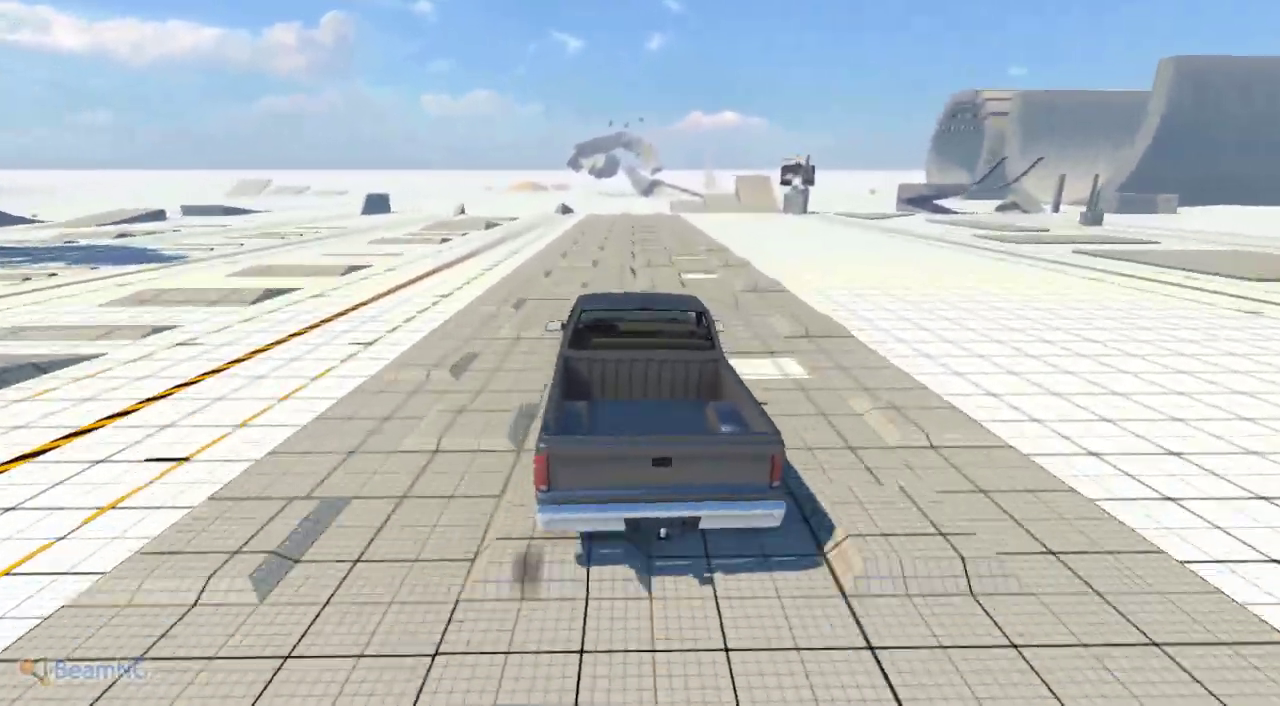
key("Up")
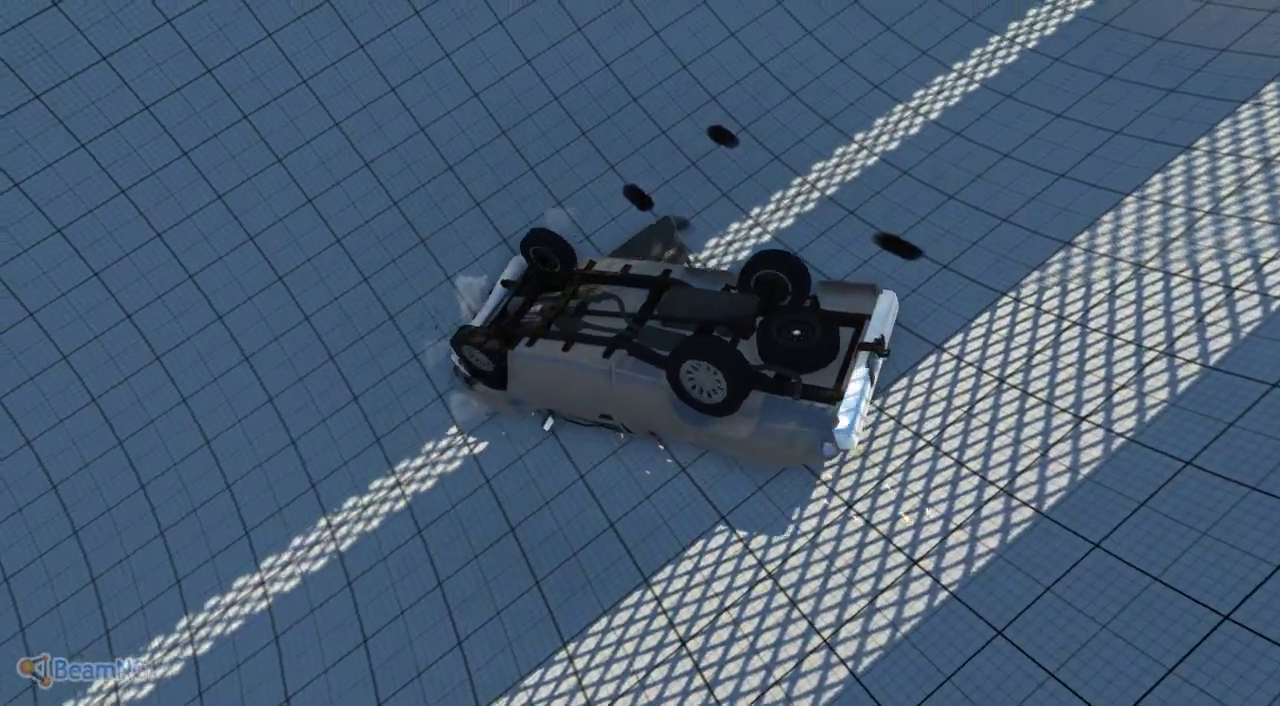
key("r")
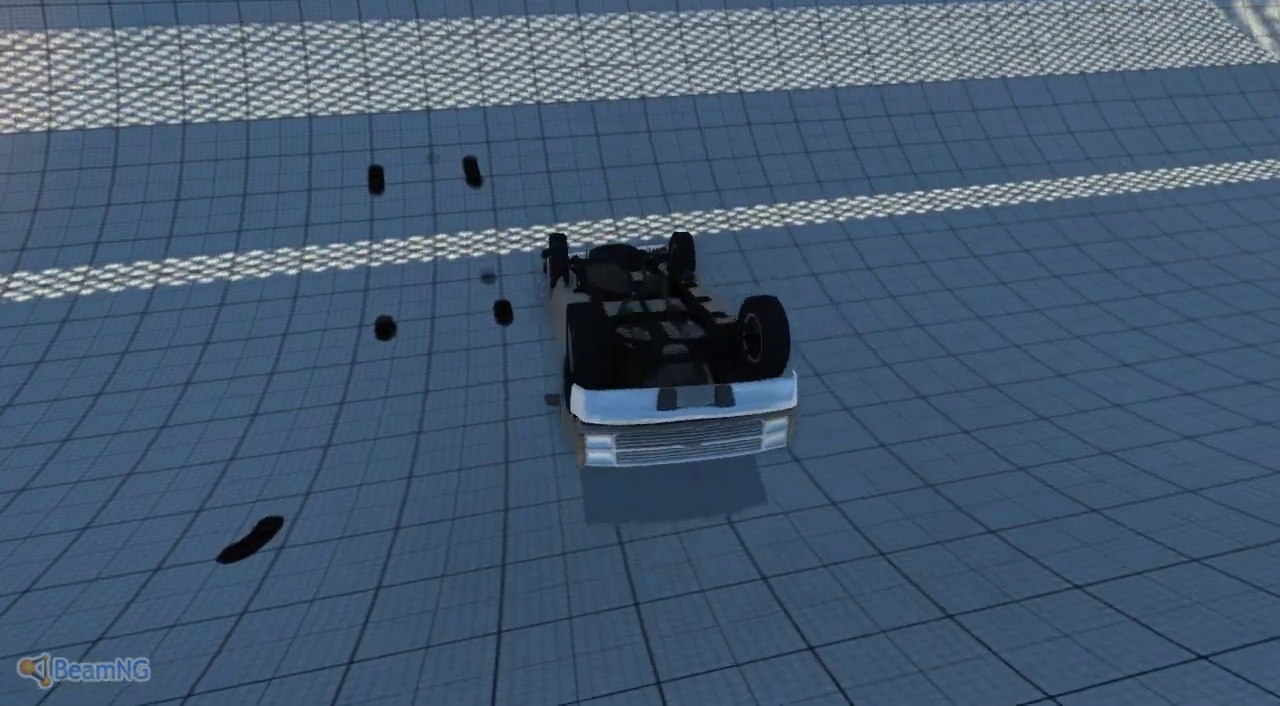
key("Insert")
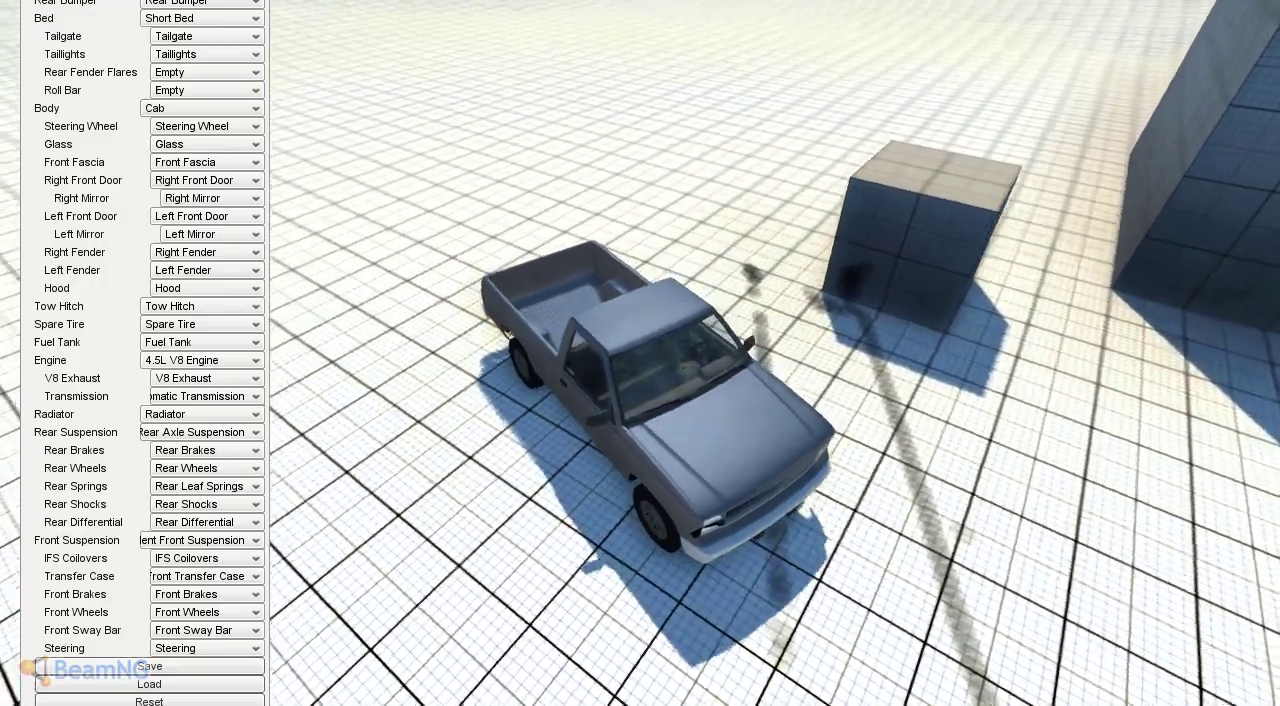
Step: Decline the exit-mission prompt and cancel the Vehicle Selector without changing vehicles
key("Escape")
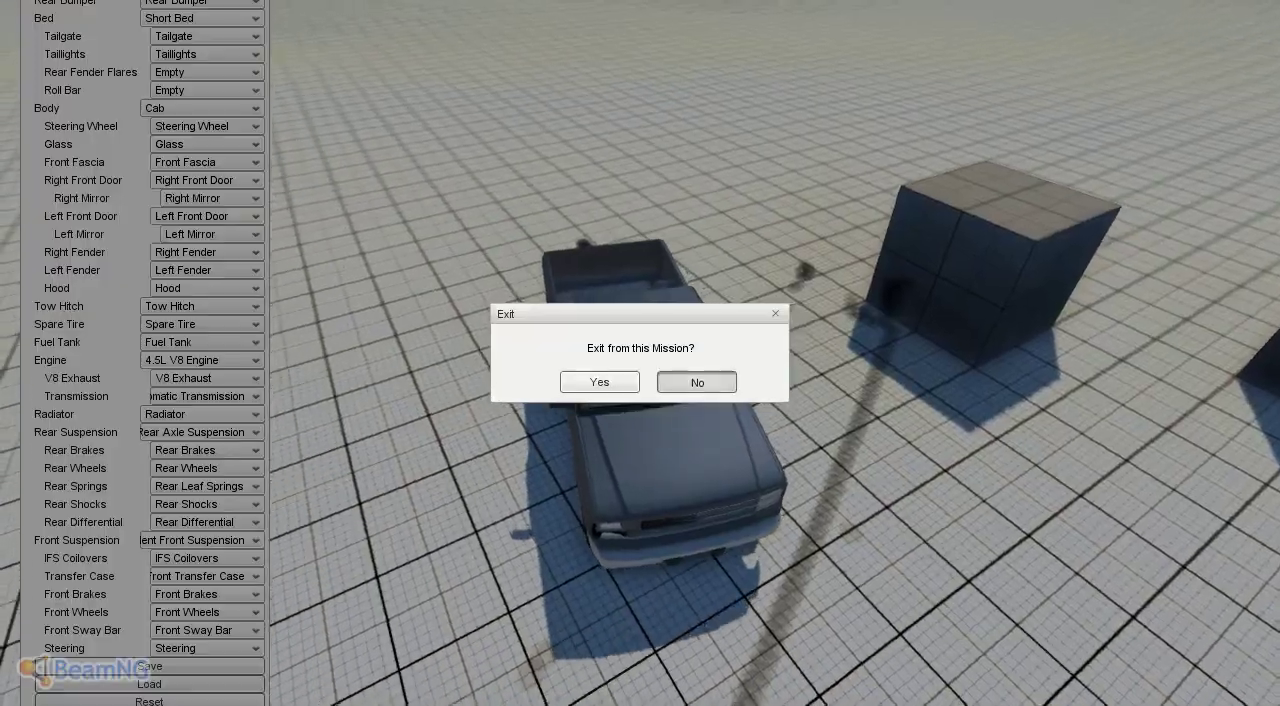
key("Escape")
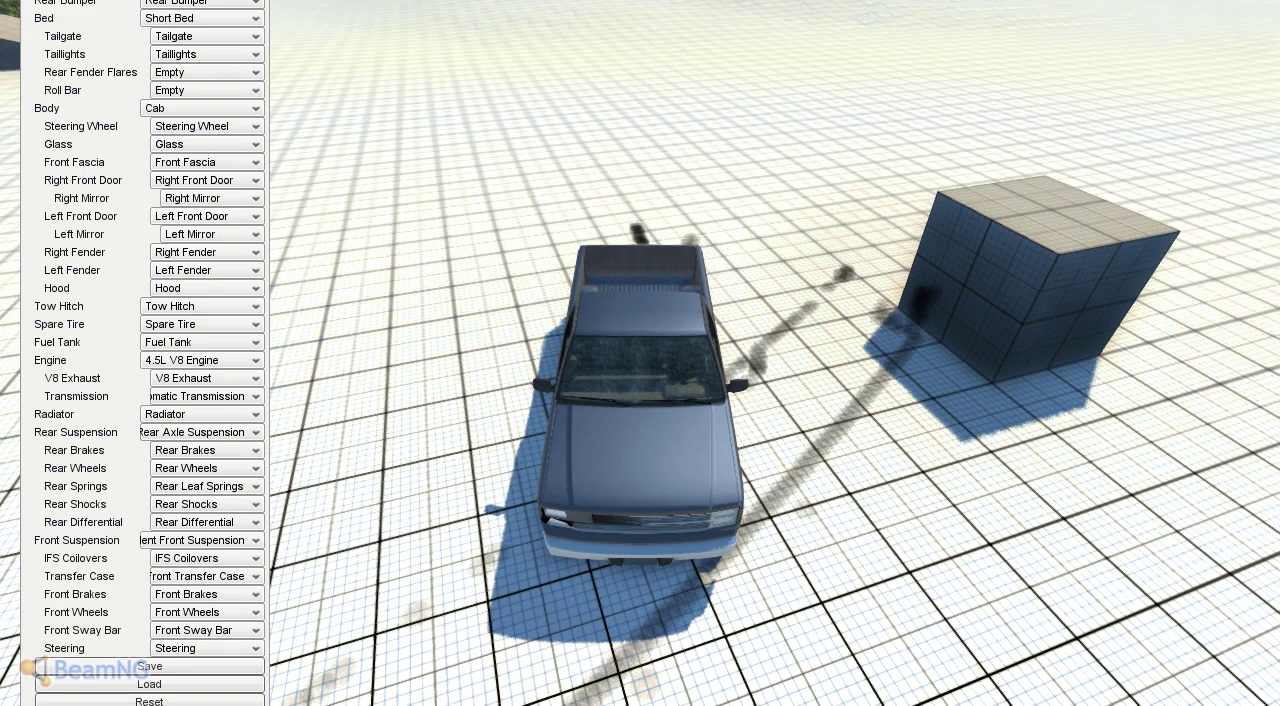
key("ctrl+e")
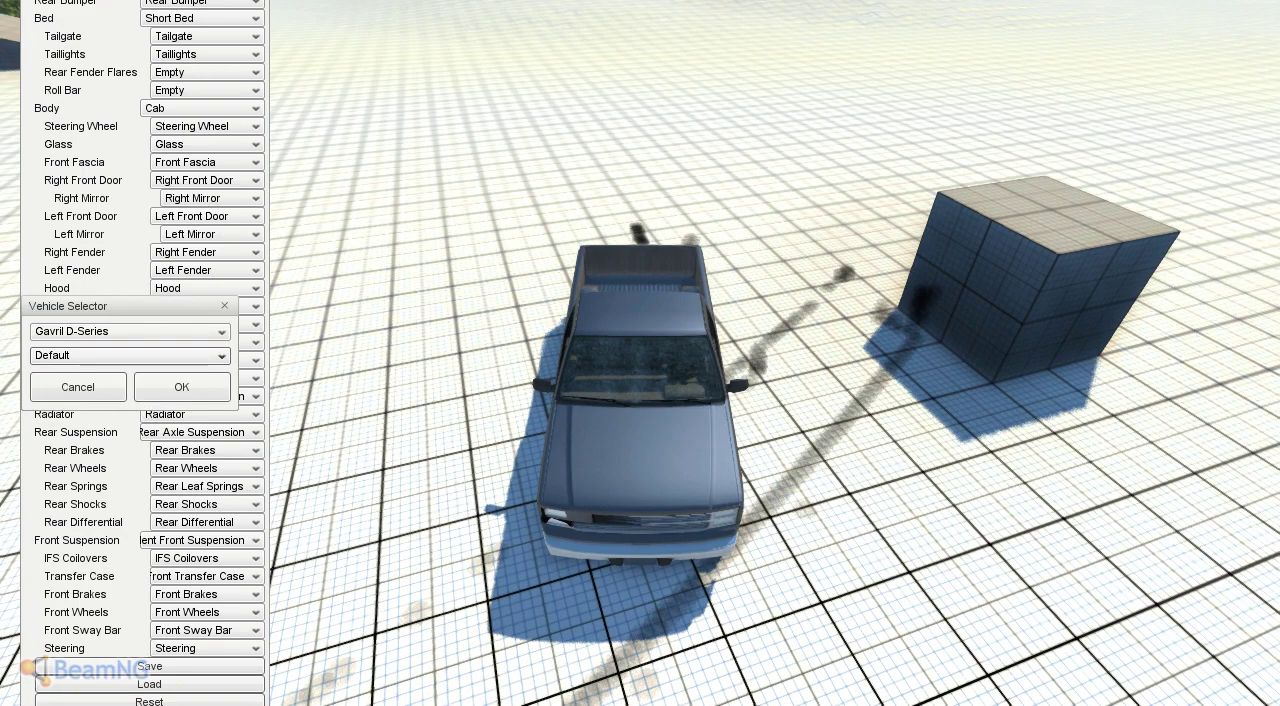
left_click(79, 388)
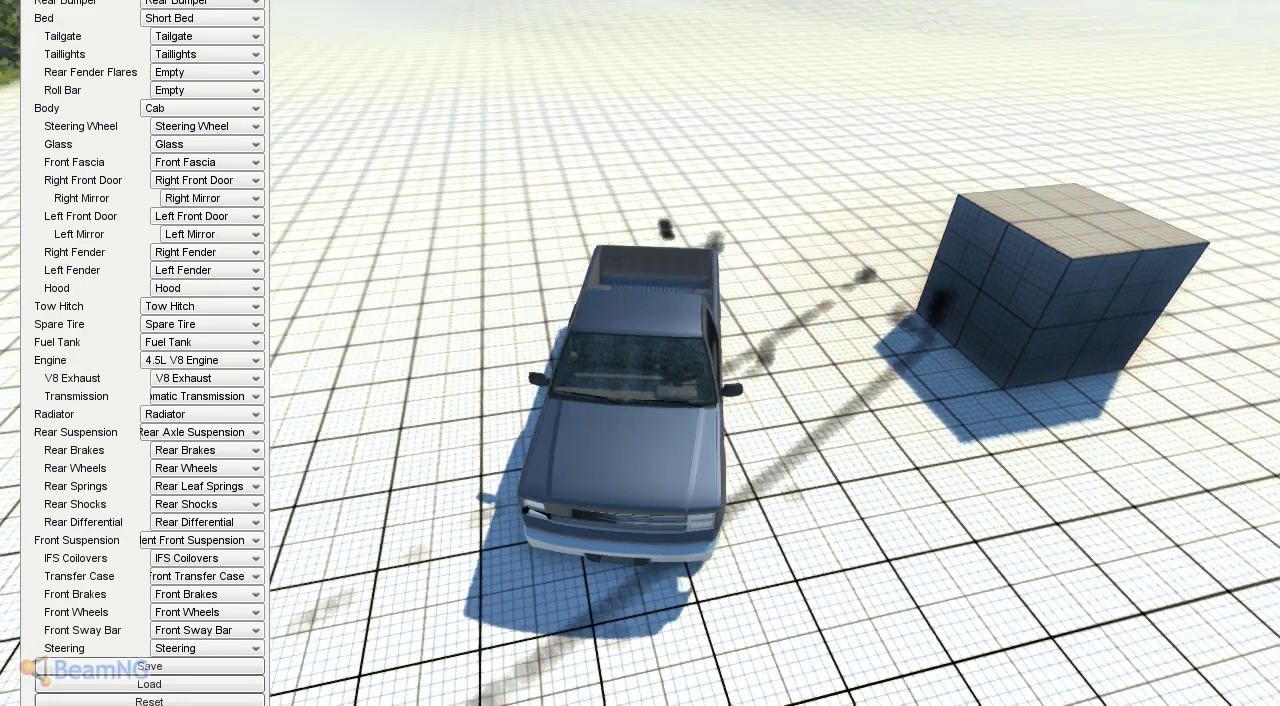
Step: Orbit the camera around the damaged pickup to view it from every side
left_click_drag(760, 380, 900, 380)
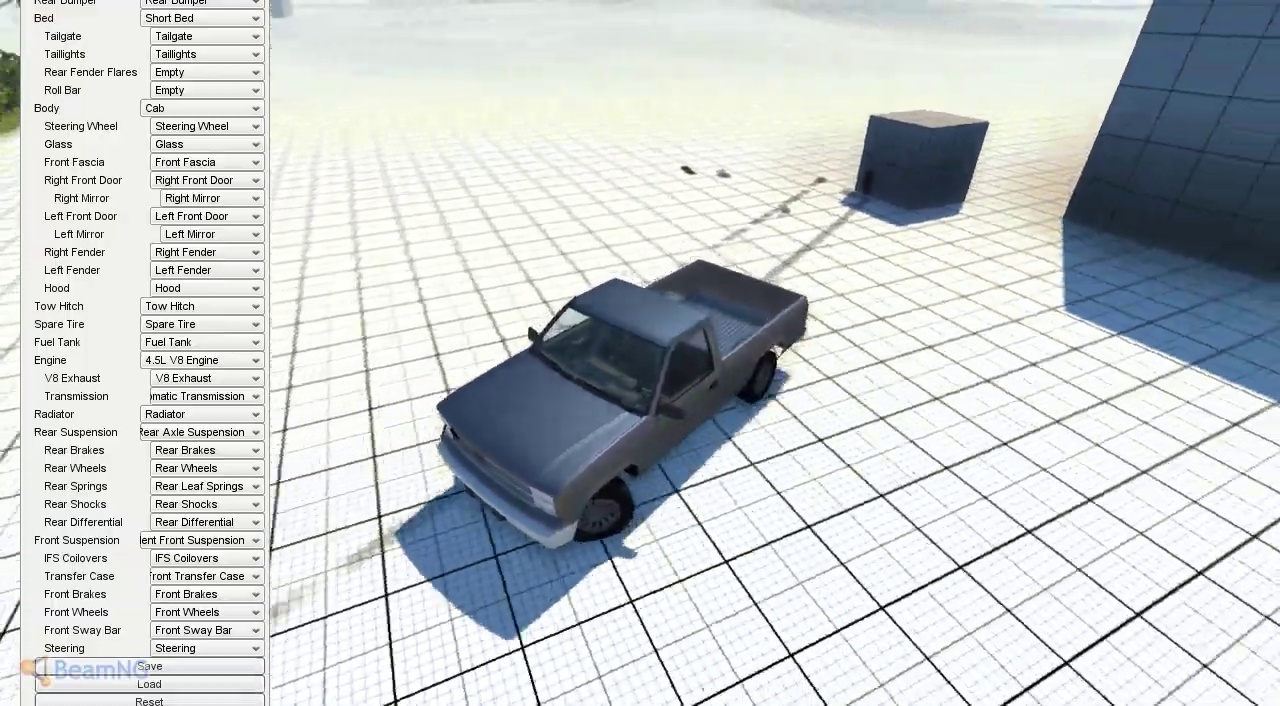
left_click_drag(760, 380, 900, 380)
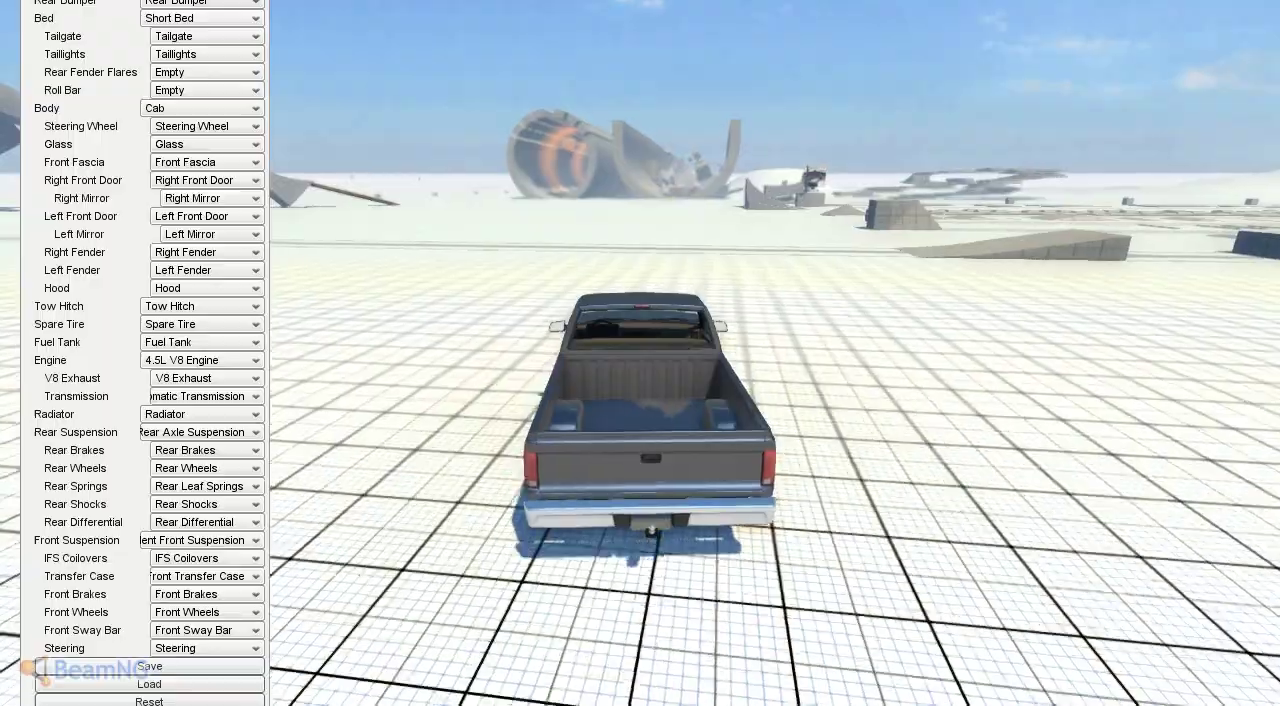
left_click_drag(760, 380, 900, 380)
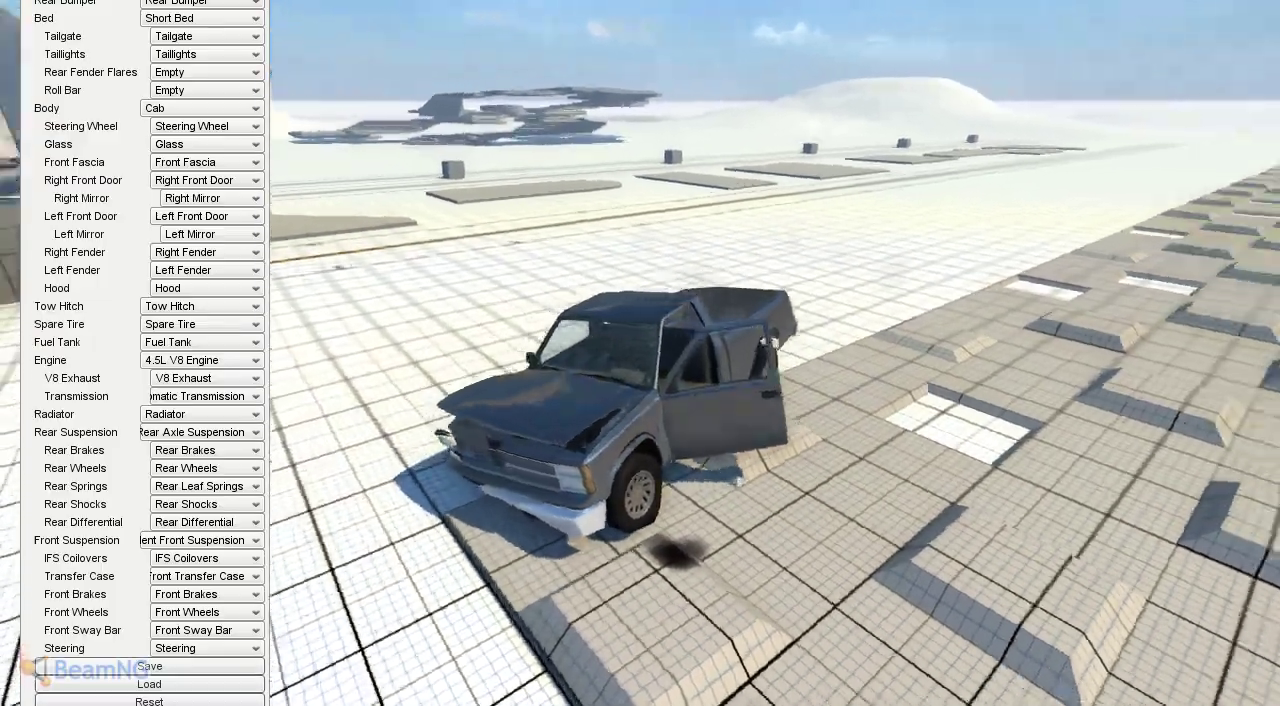
left_click_drag(640, 350, 900, 350)
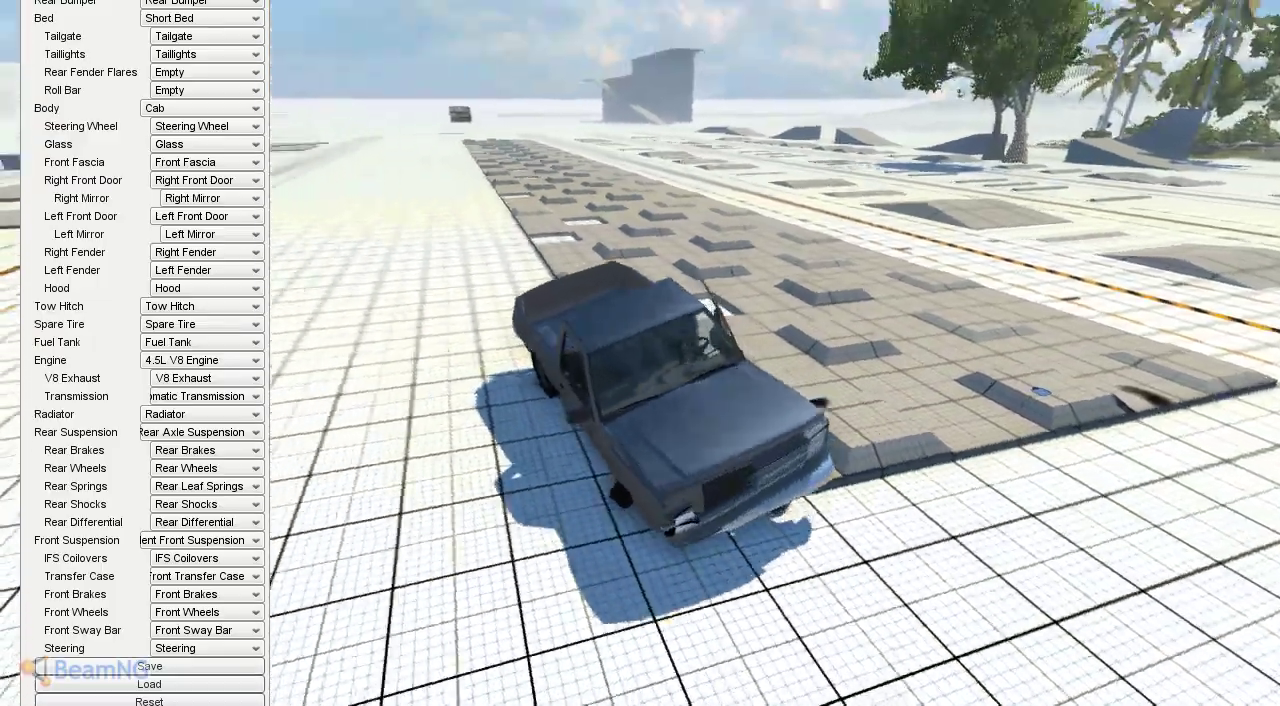
left_click_drag(640, 350, 900, 450)
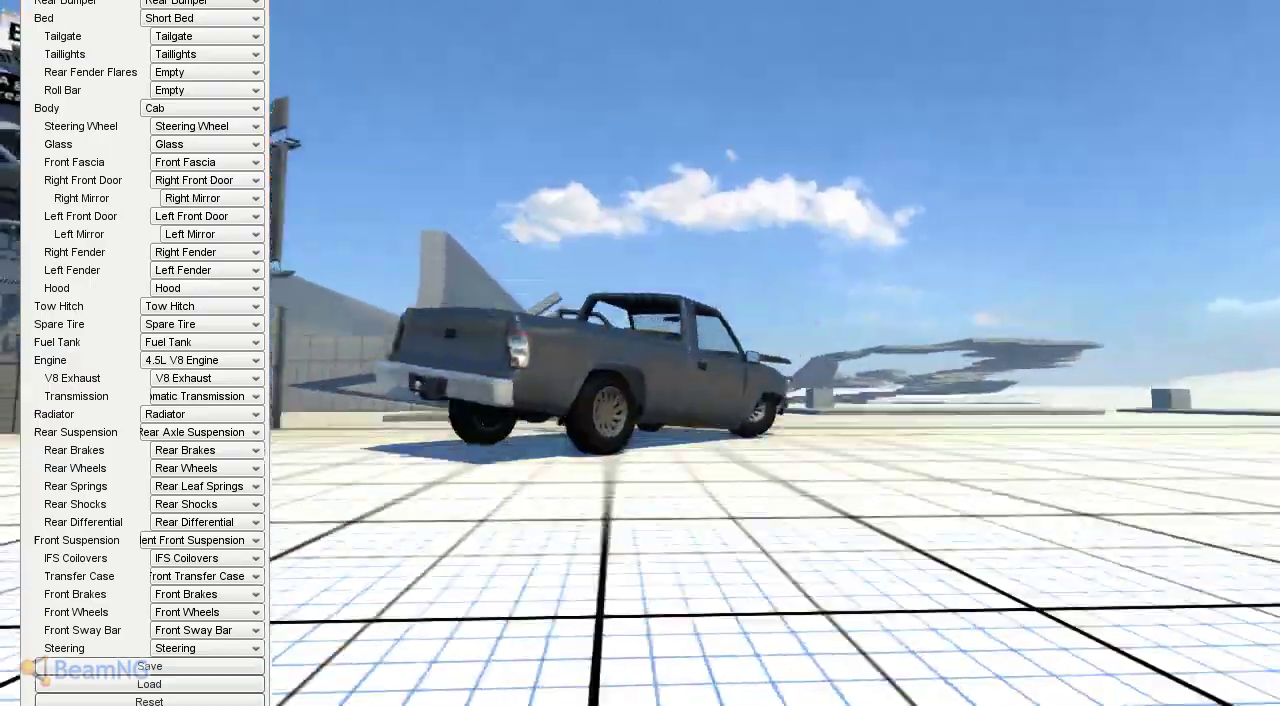
left_click_drag(640, 350, 900, 250)
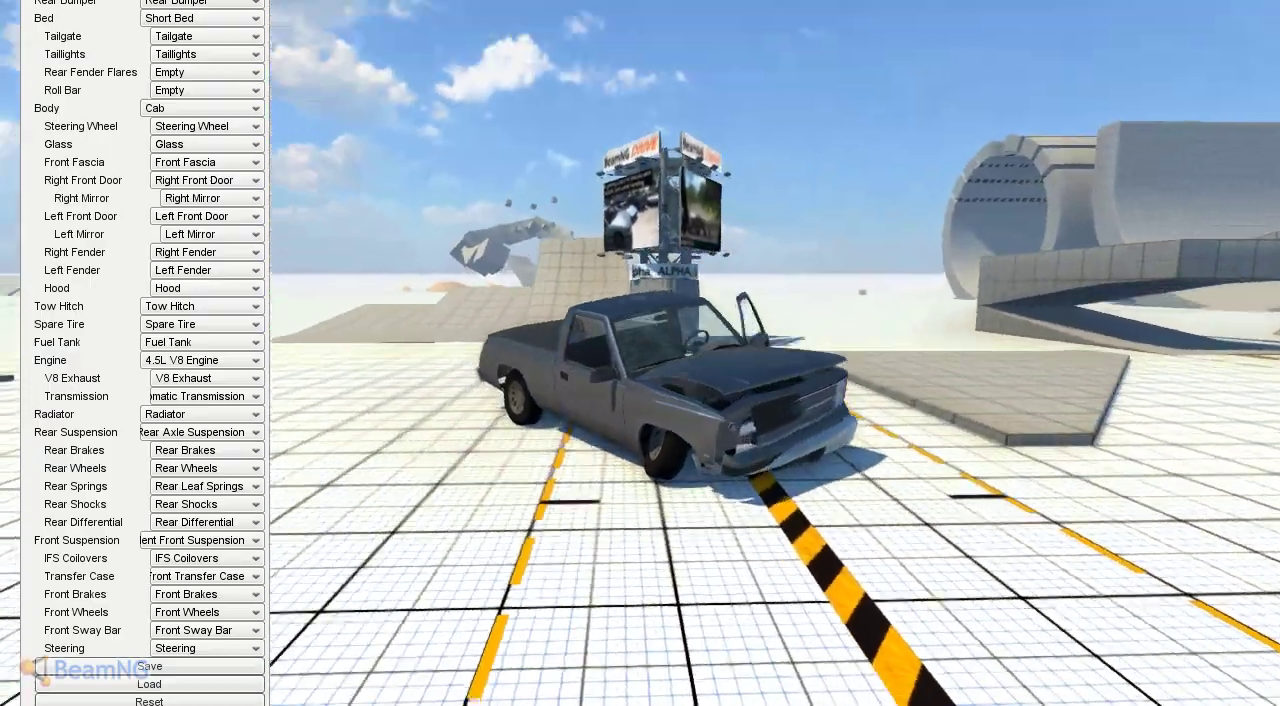
left_click_drag(640, 350, 900, 400)
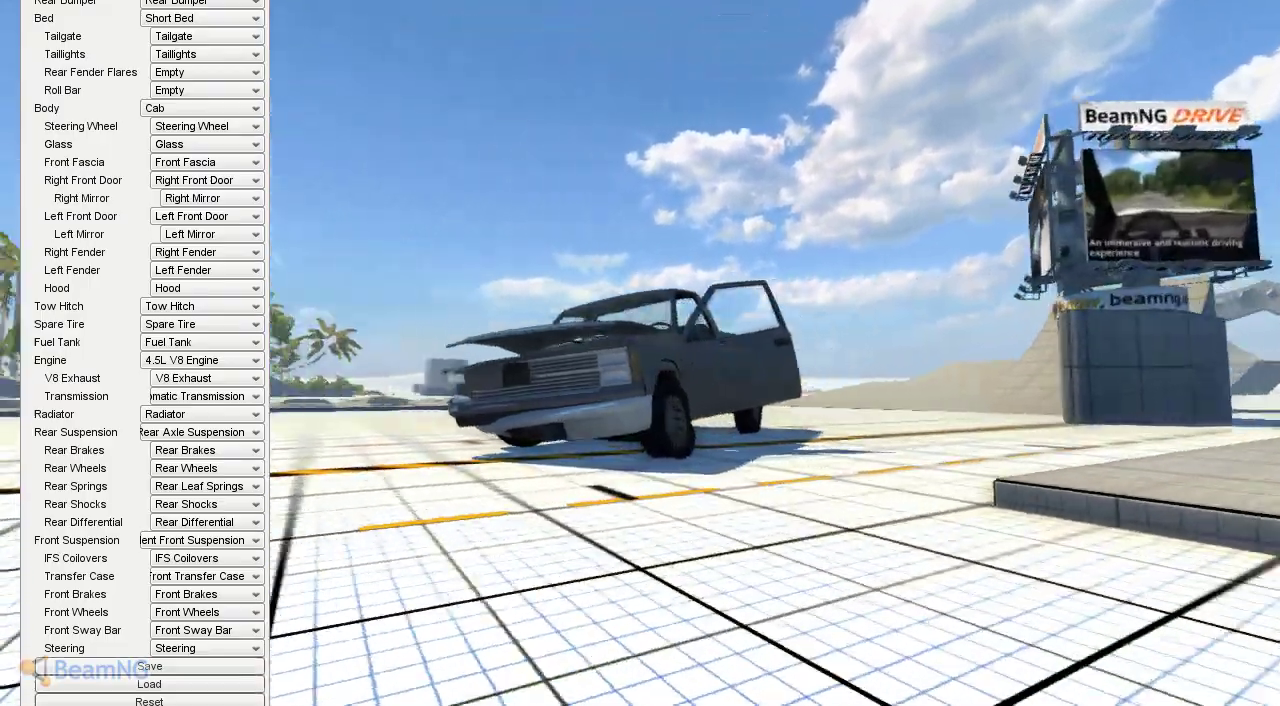
left_click_drag(640, 350, 900, 350)
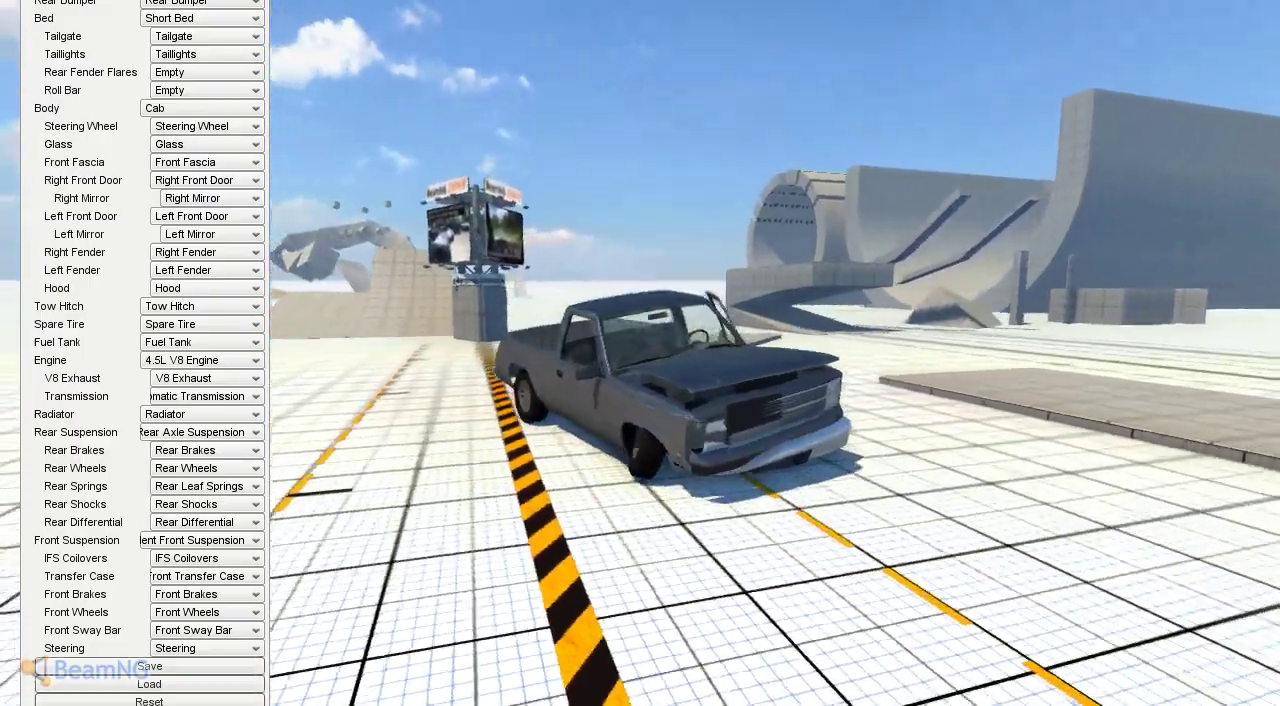
left_click_drag(640, 350, 900, 350)
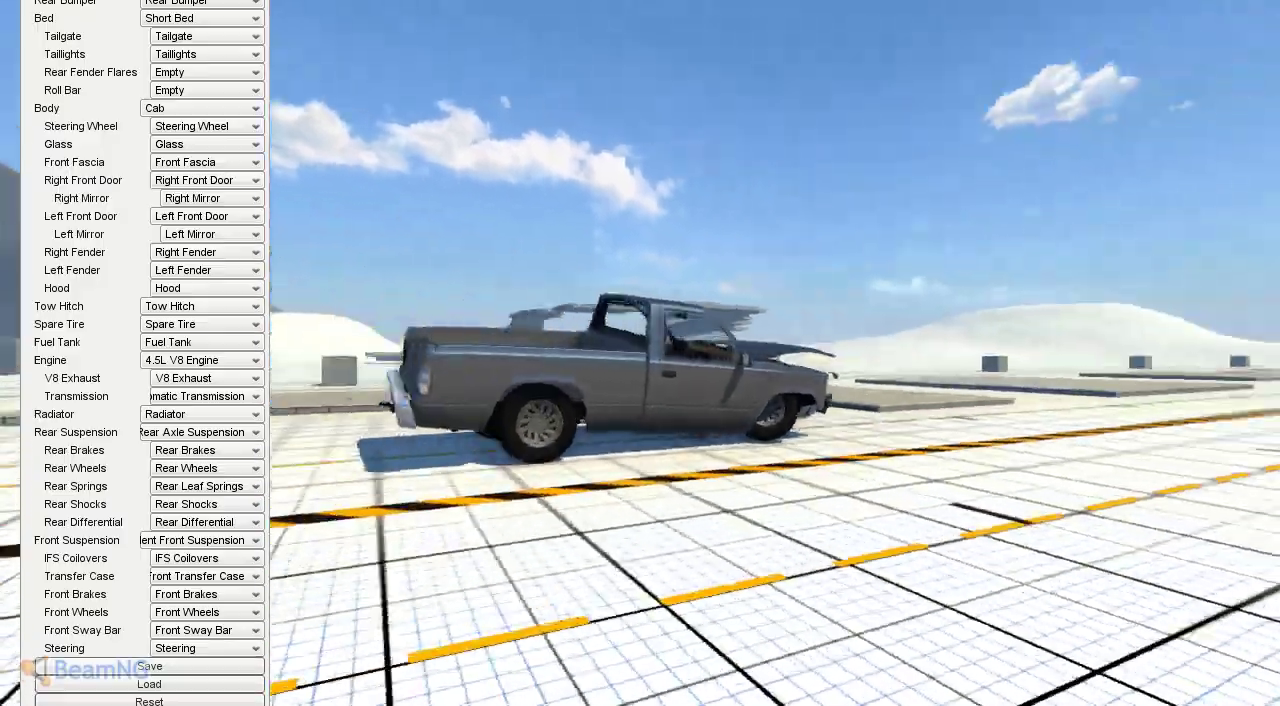
left_click_drag(640, 350, 900, 300)
left_click_drag(640, 350, 900, 350)
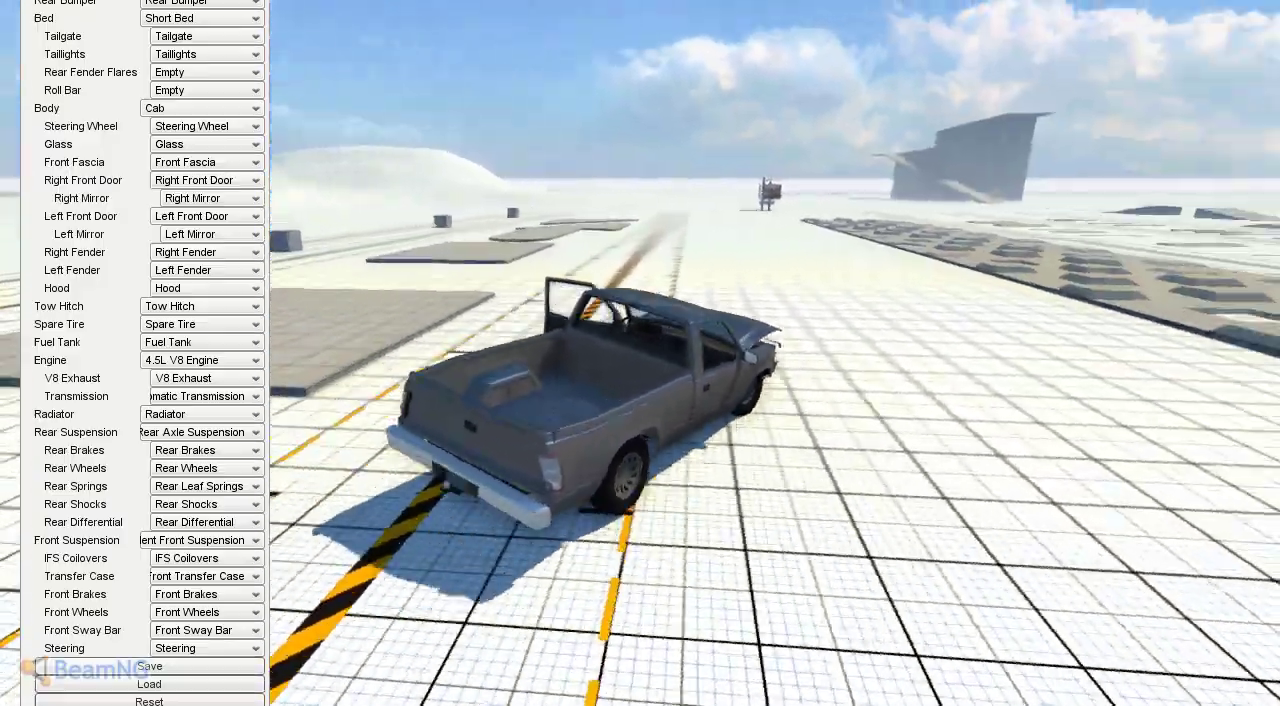
Step: Drive the pickup across the tile field toward the ramp, then close the parts configuration
key("Up")
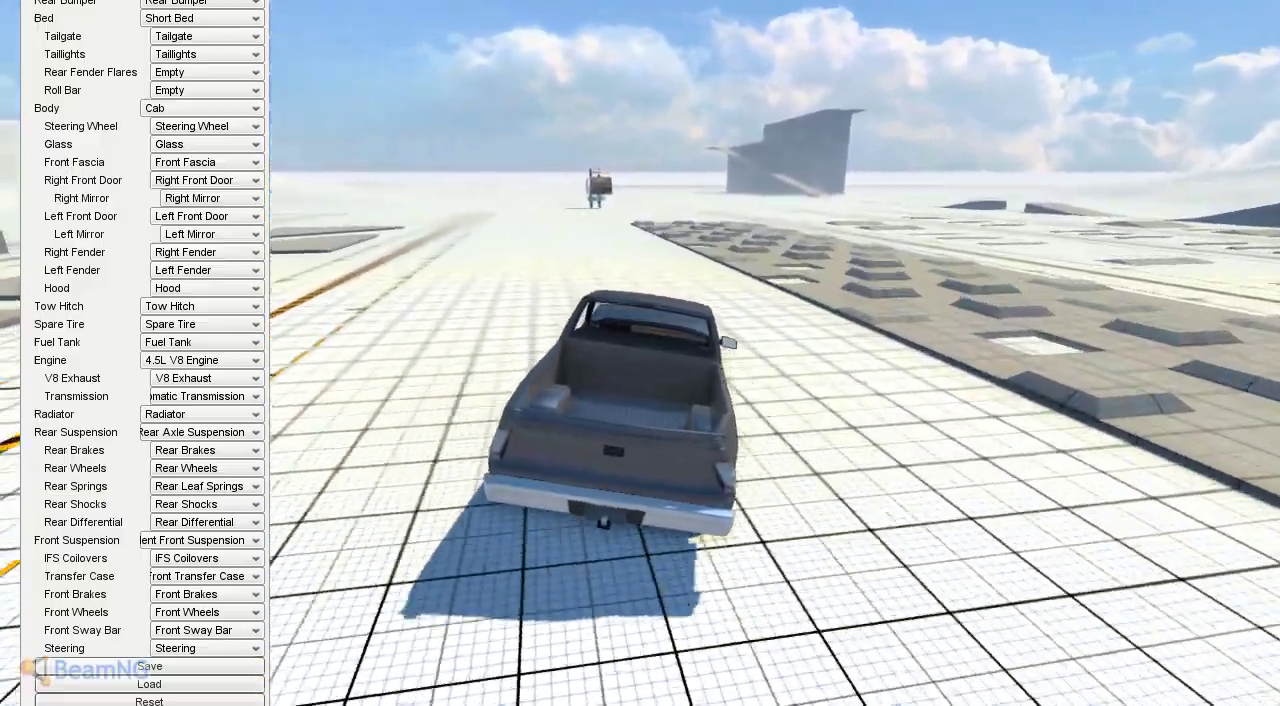
key("Up")
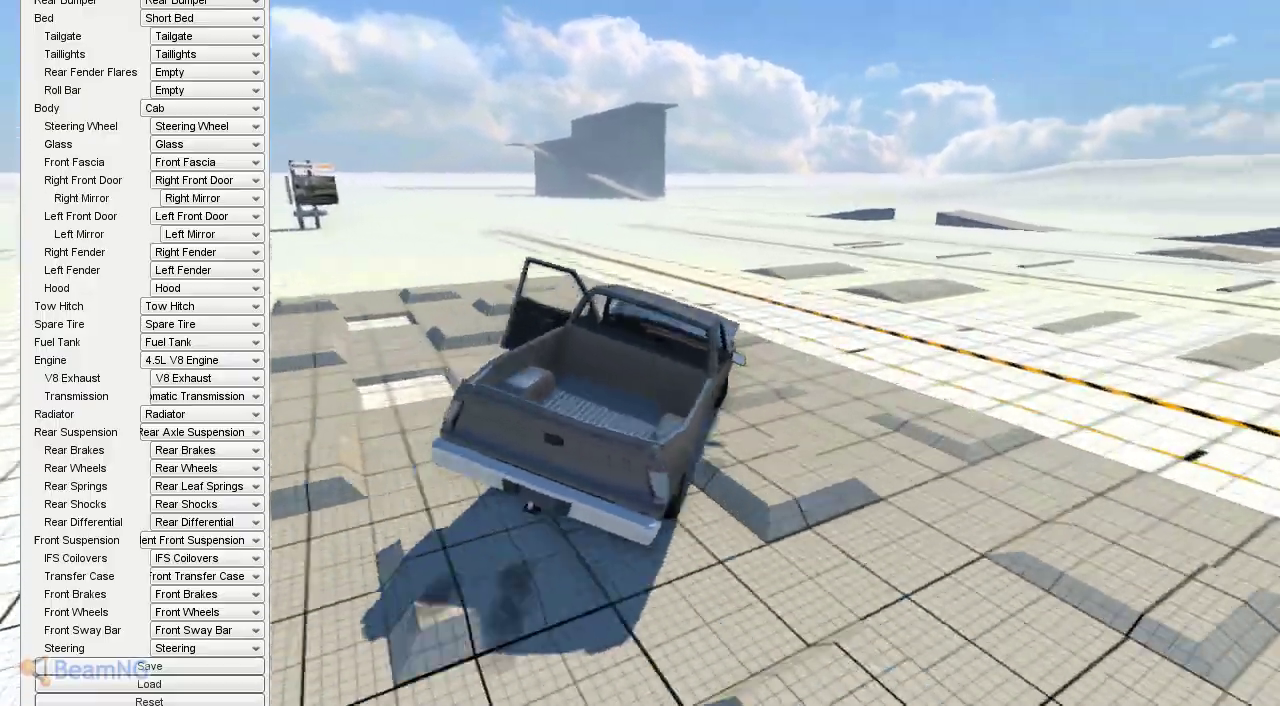
key("Up")
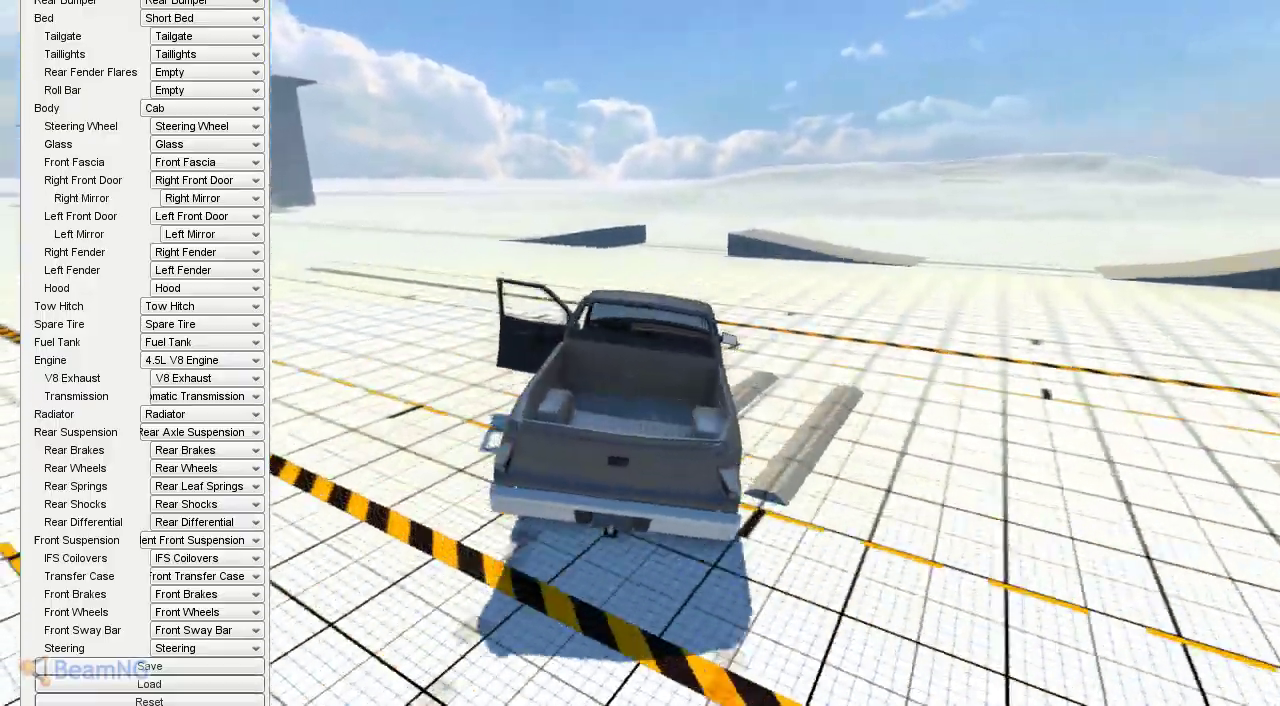
left_click_drag(900, 350, 500, 350)
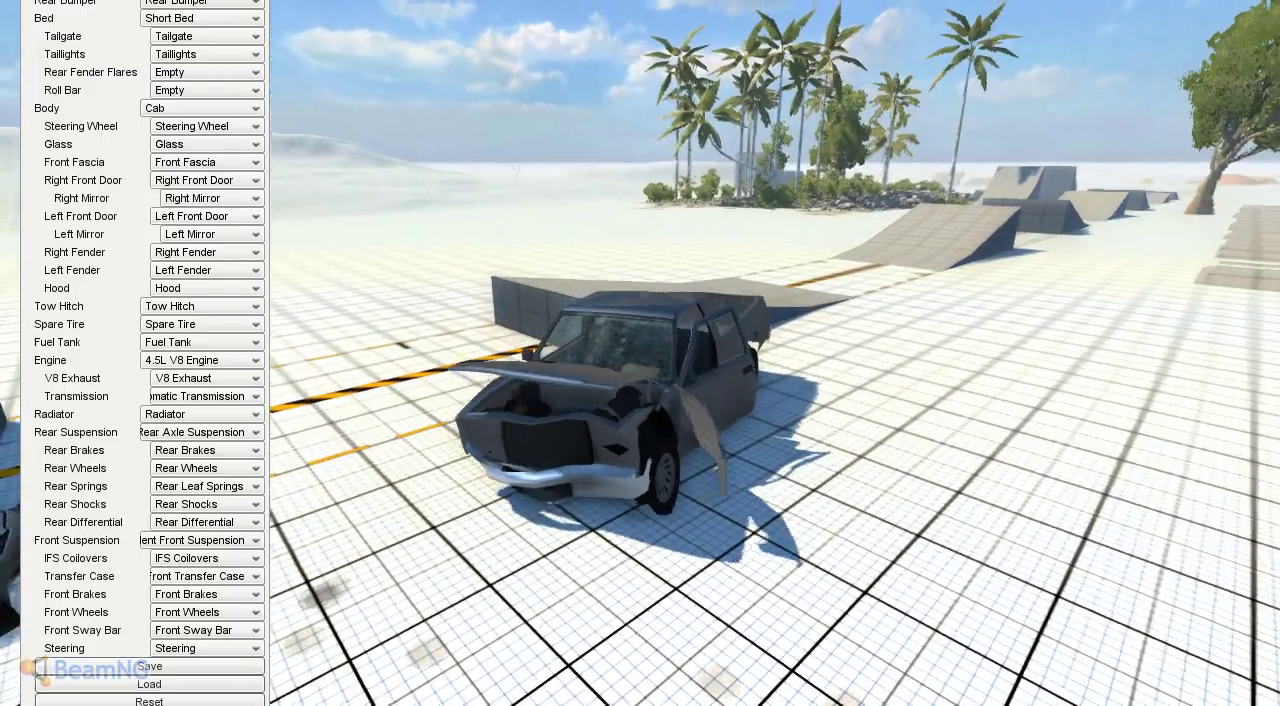
key("ctrl+w")
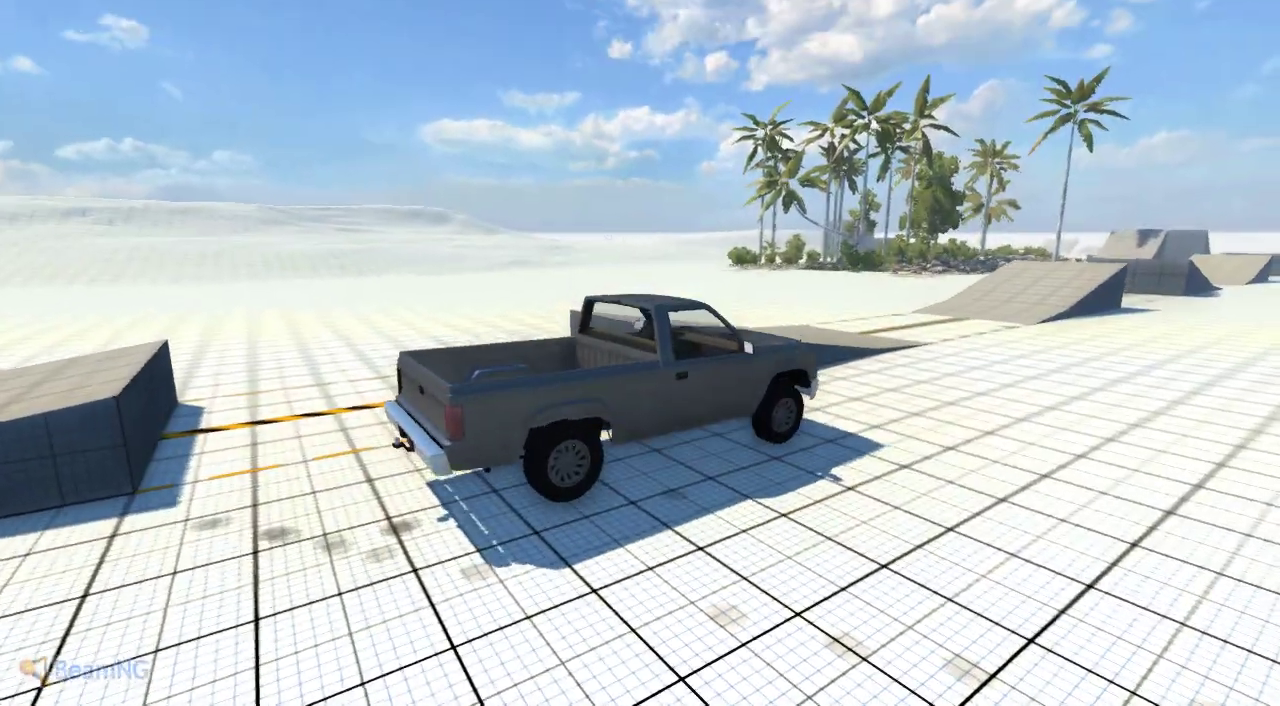
Step: In the parts configuration, remove and restore the cab body and change the rear fender flares
key("ctrl+w")
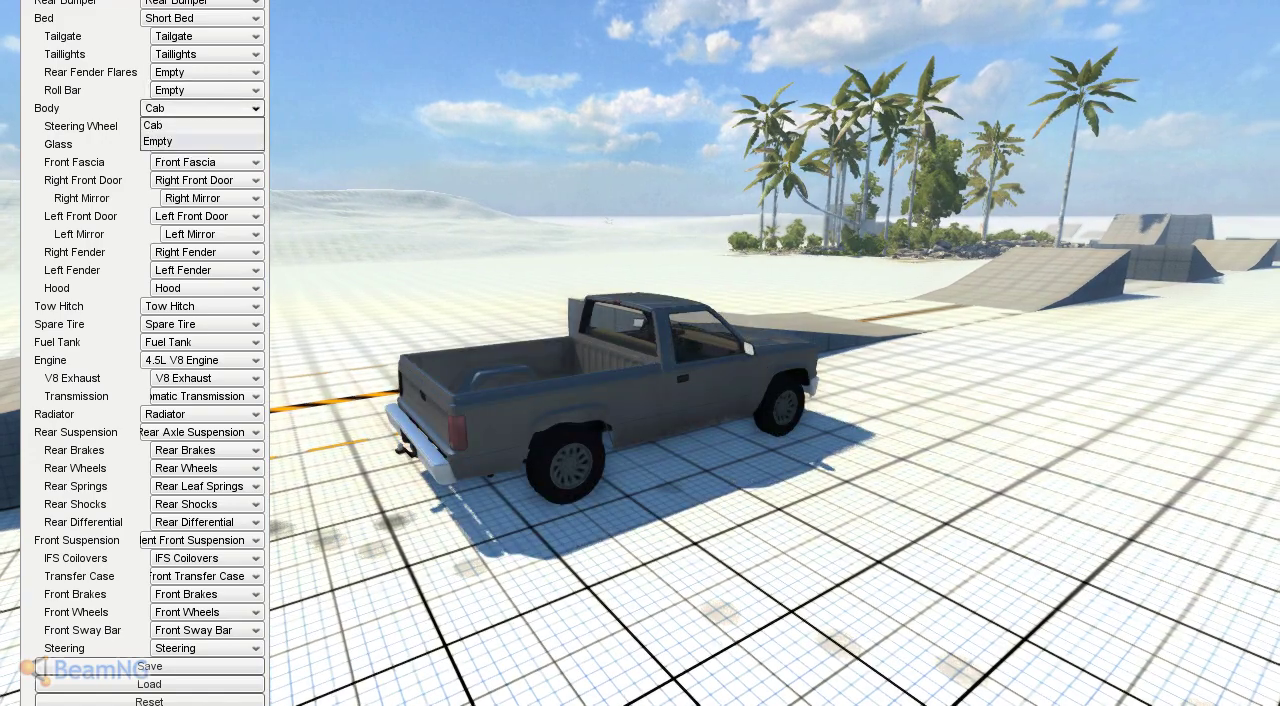
left_click(158, 141)
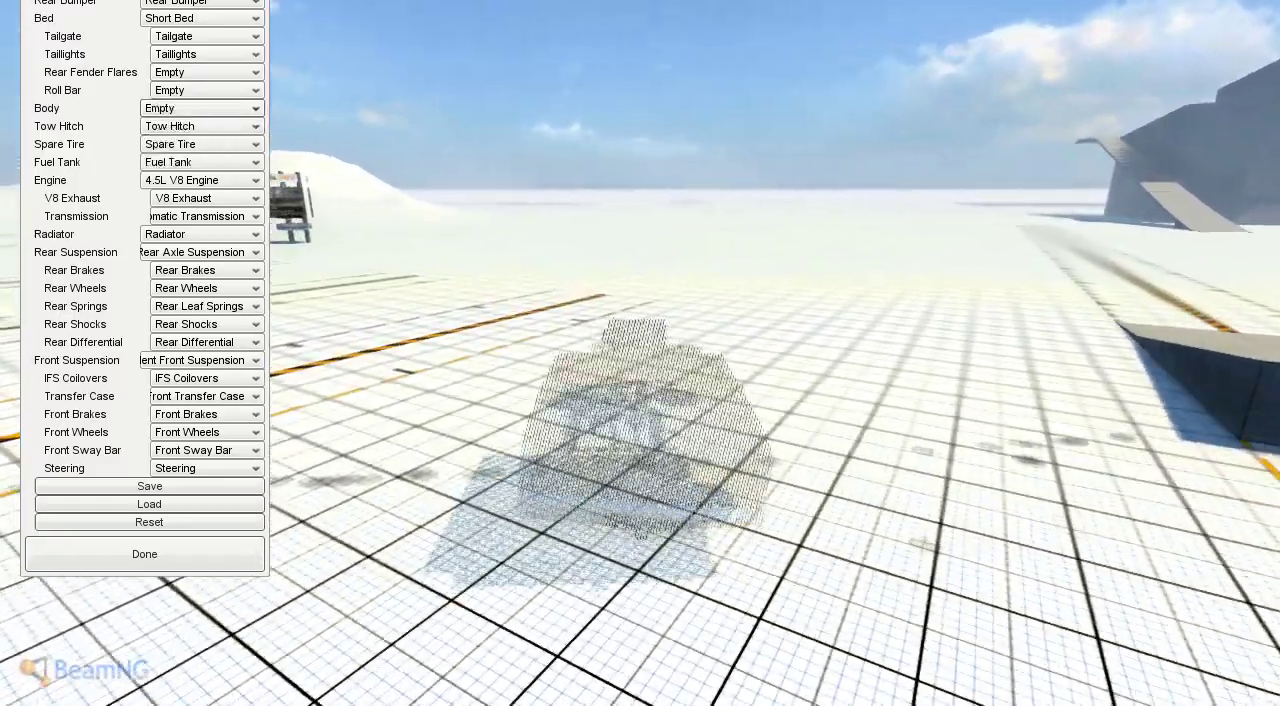
left_click(202, 108)
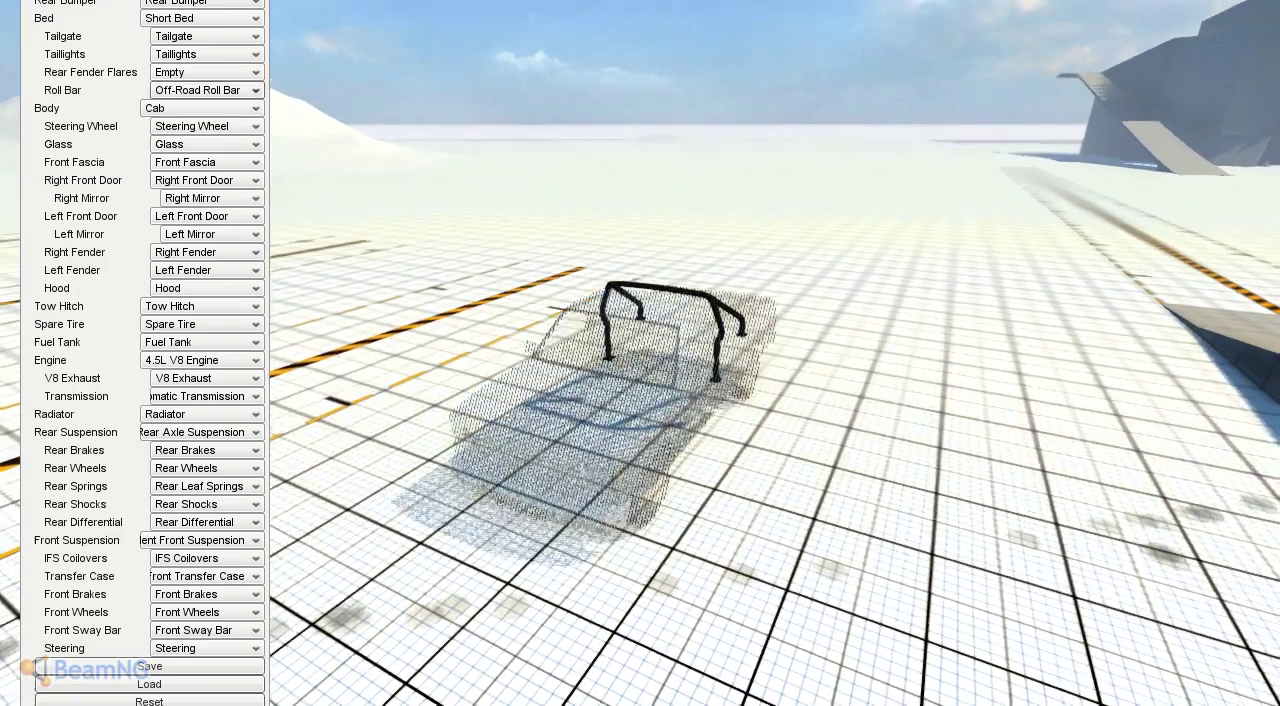
left_click(207, 72)
left_click(224, 89)
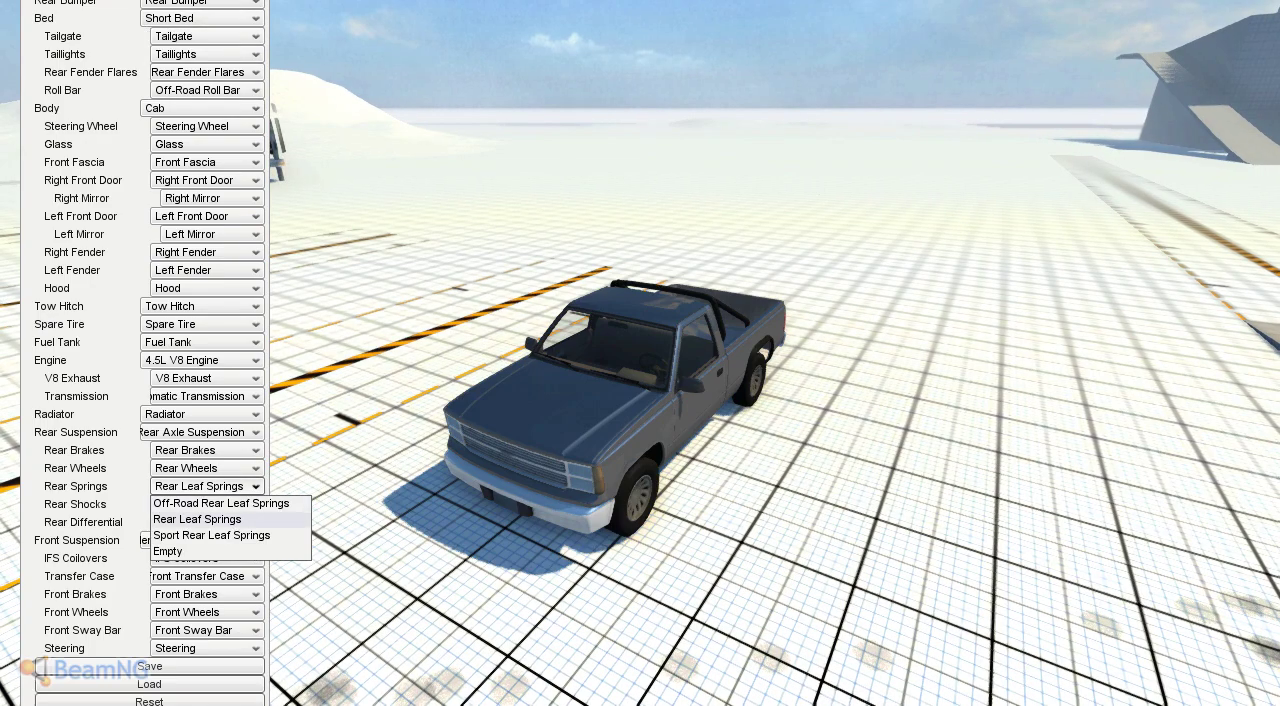
Step: Set both Rear Springs and Rear Wheels to Empty
left_click(168, 551)
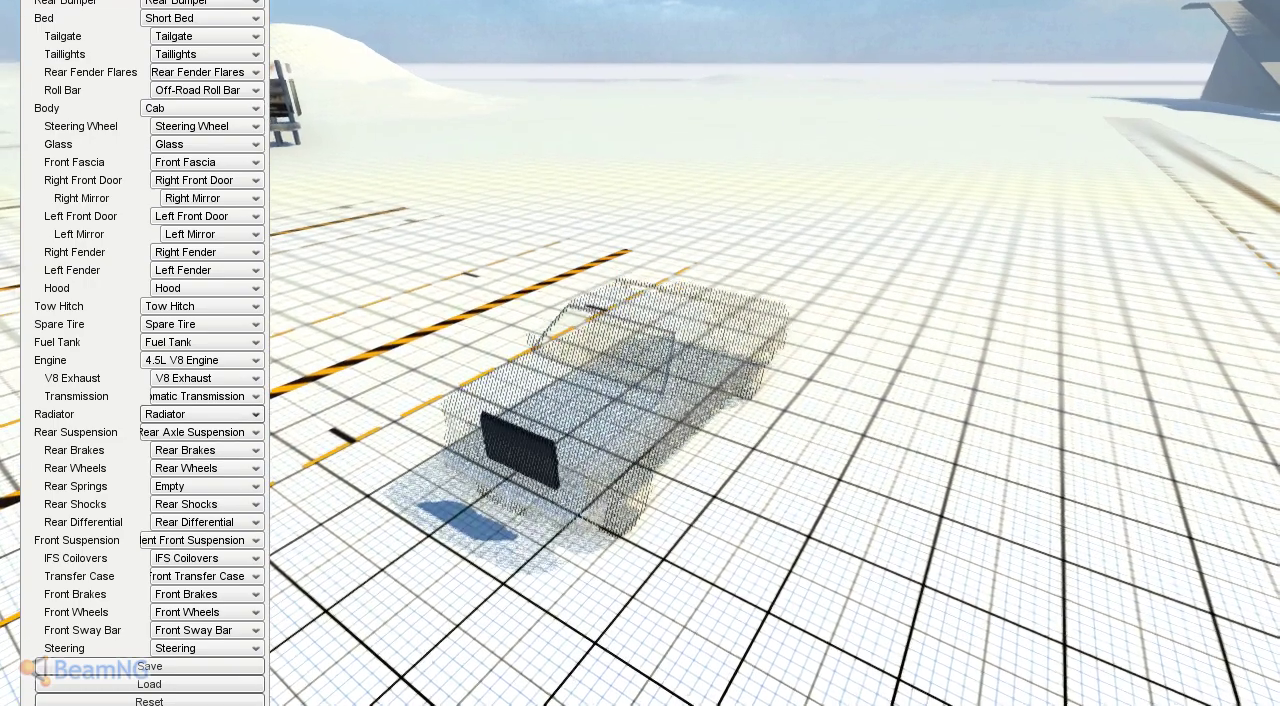
left_click(205, 450)
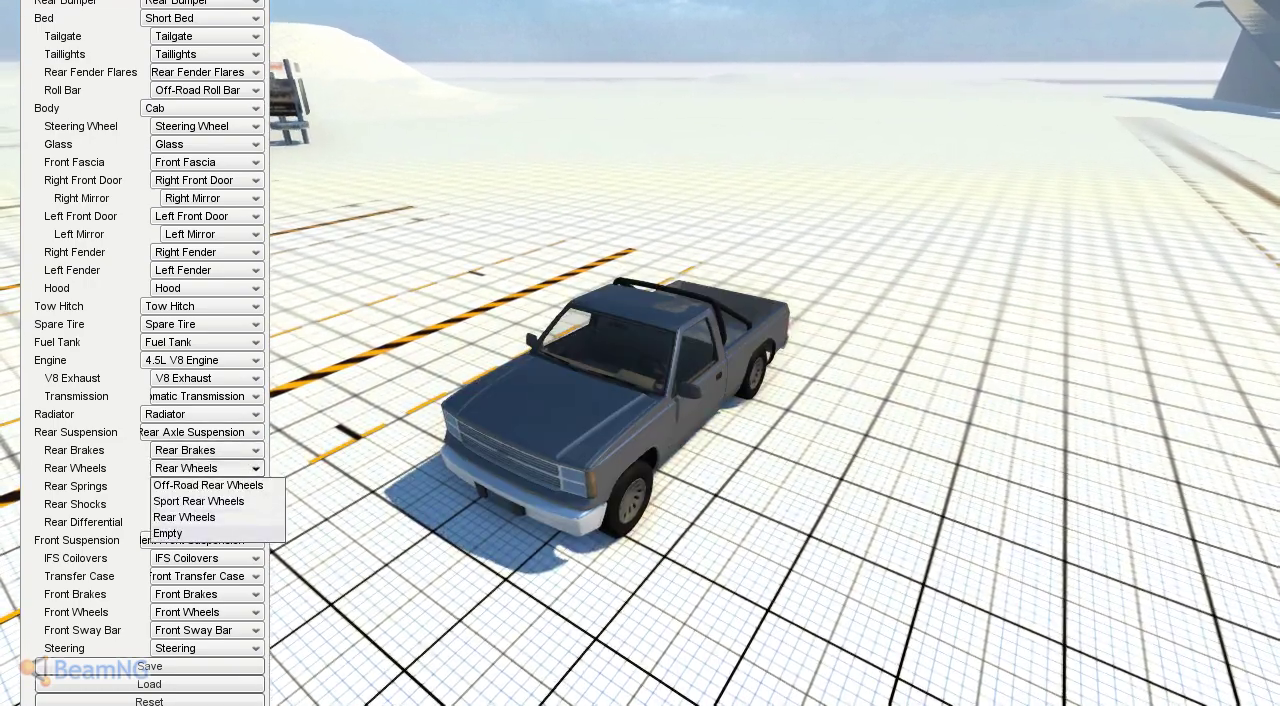
left_click(167, 533)
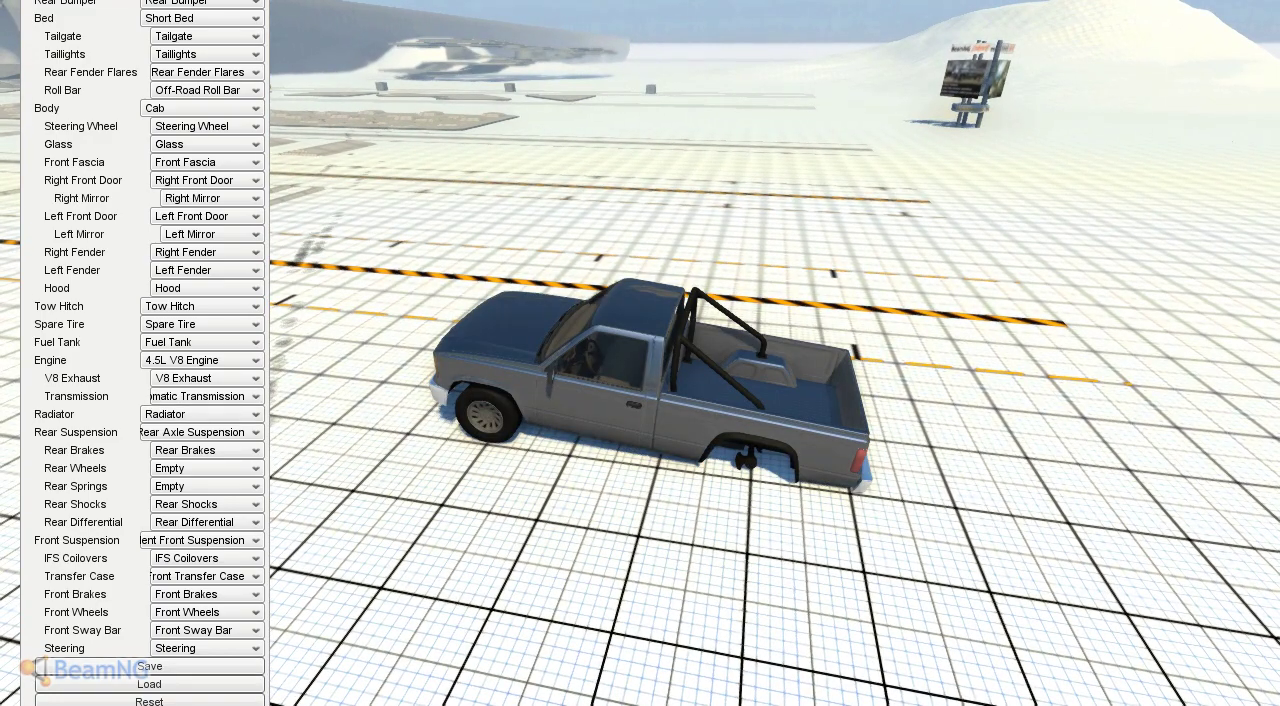
key("ctrl+e")
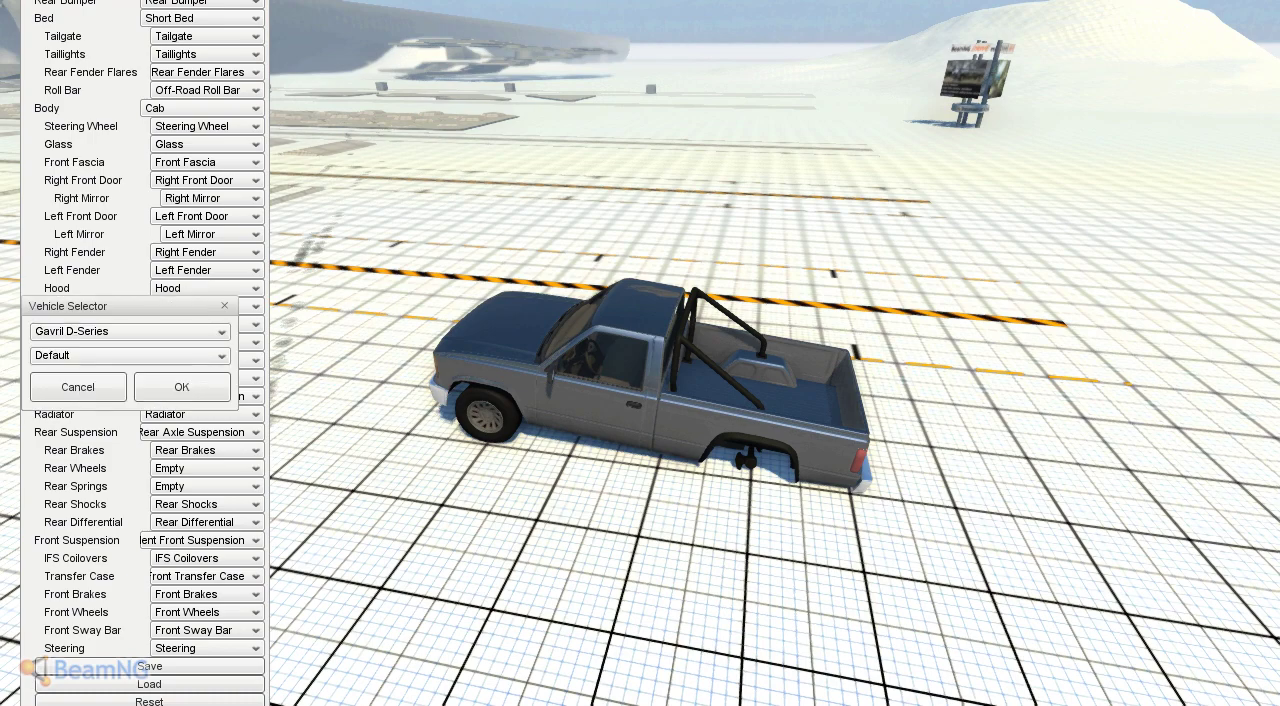
Step: Spawn an Ibishu Covet in place of the pickup
left_click(130, 331)
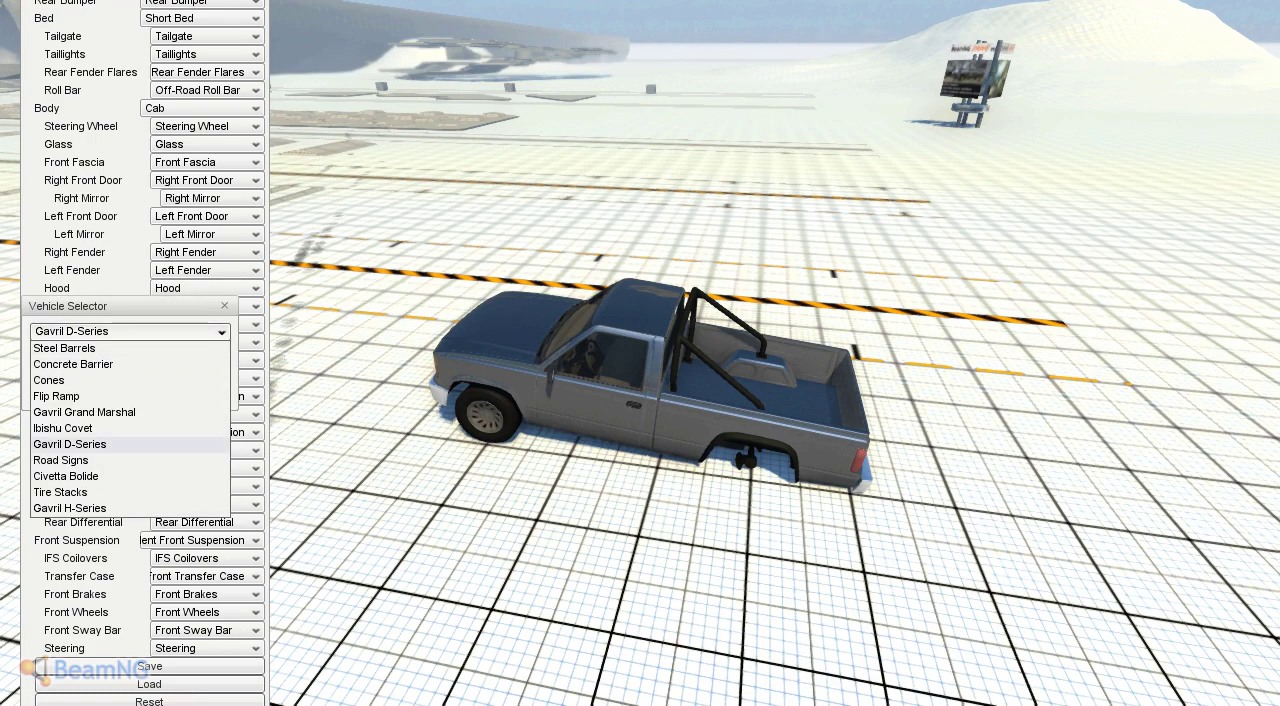
left_click(63, 428)
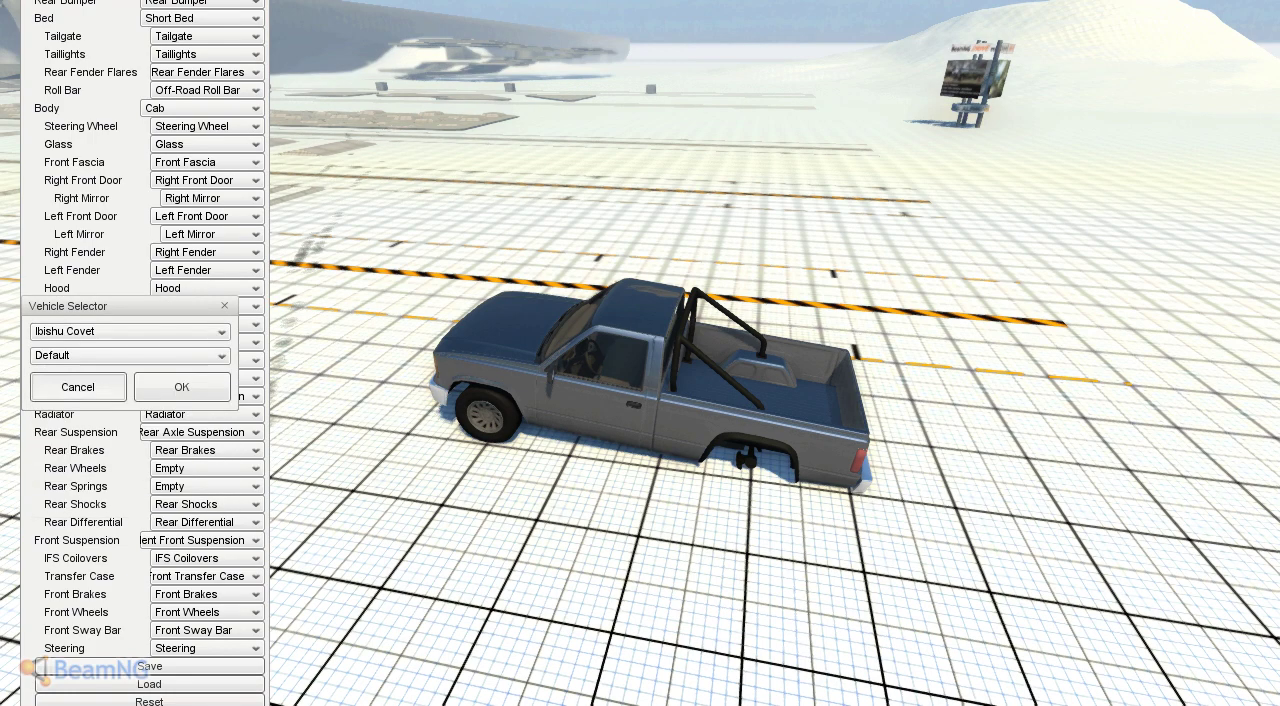
key("Return")
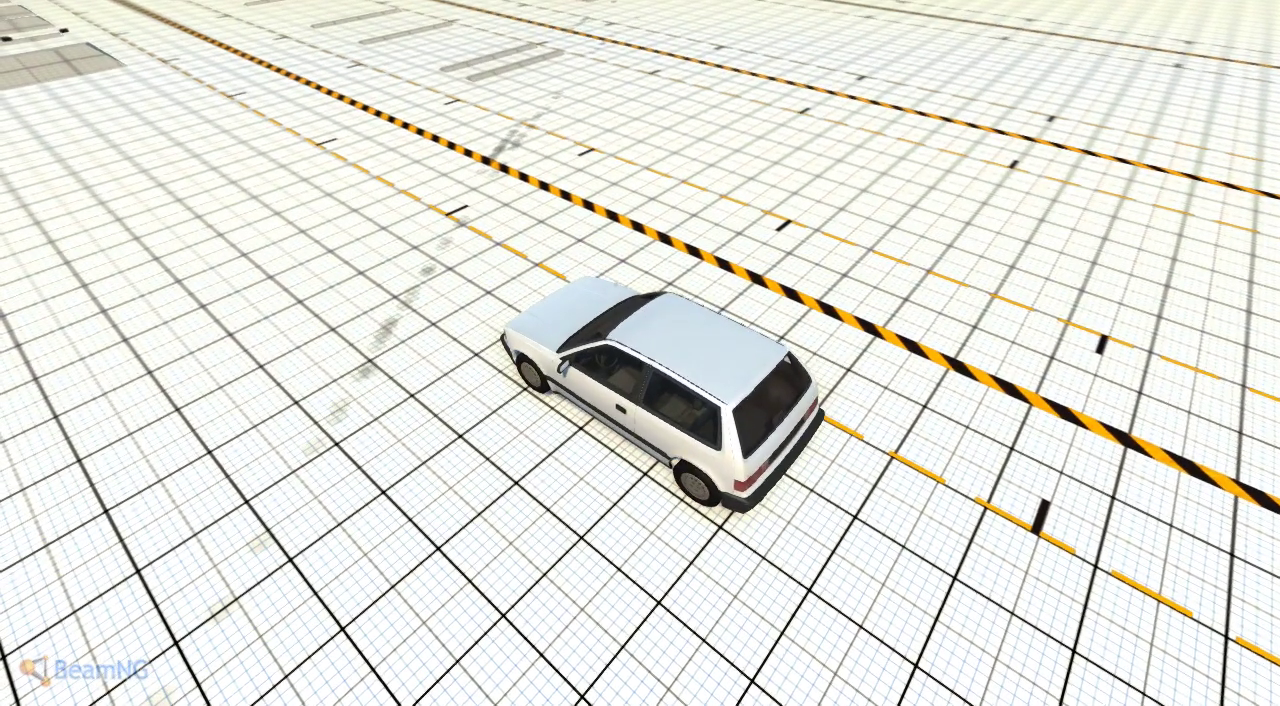
Step: Switch the Covet to the 1.5 DXi Turbo FWD Sport configuration
key("ctrl+e")
left_click(130, 355)
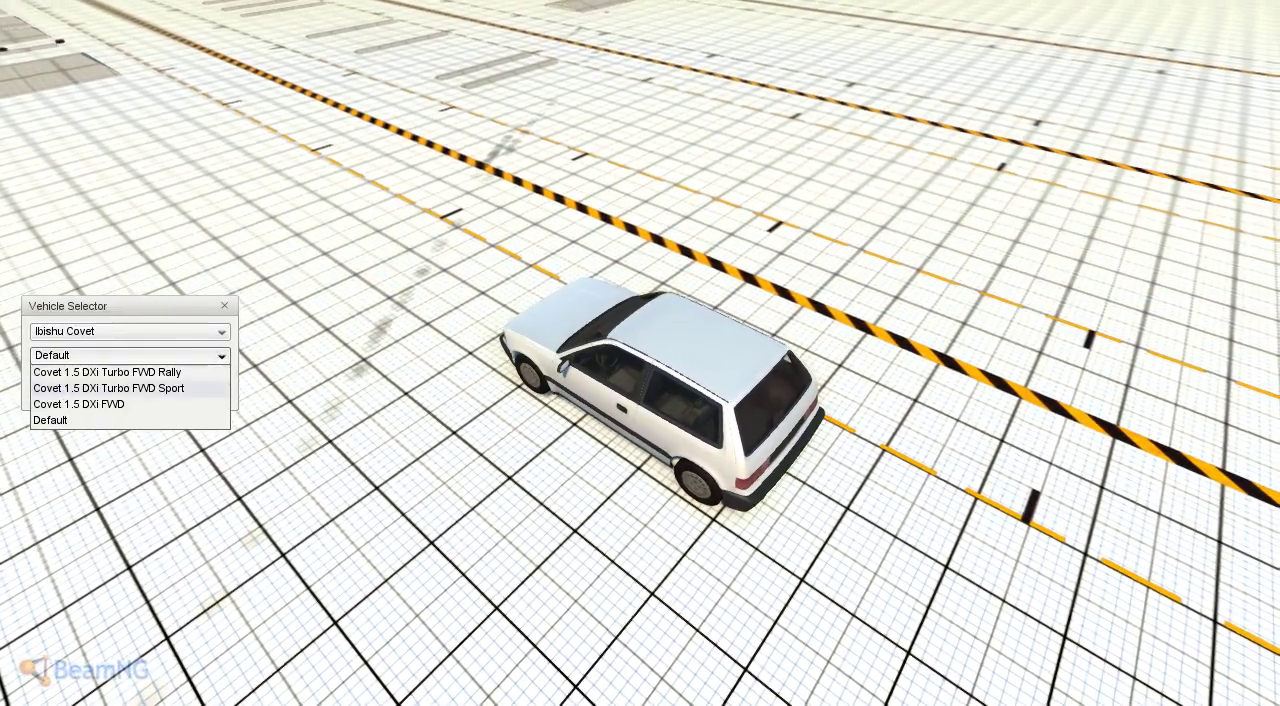
left_click(108, 388)
key("Return")
left_click_drag(640, 360, 800, 360)
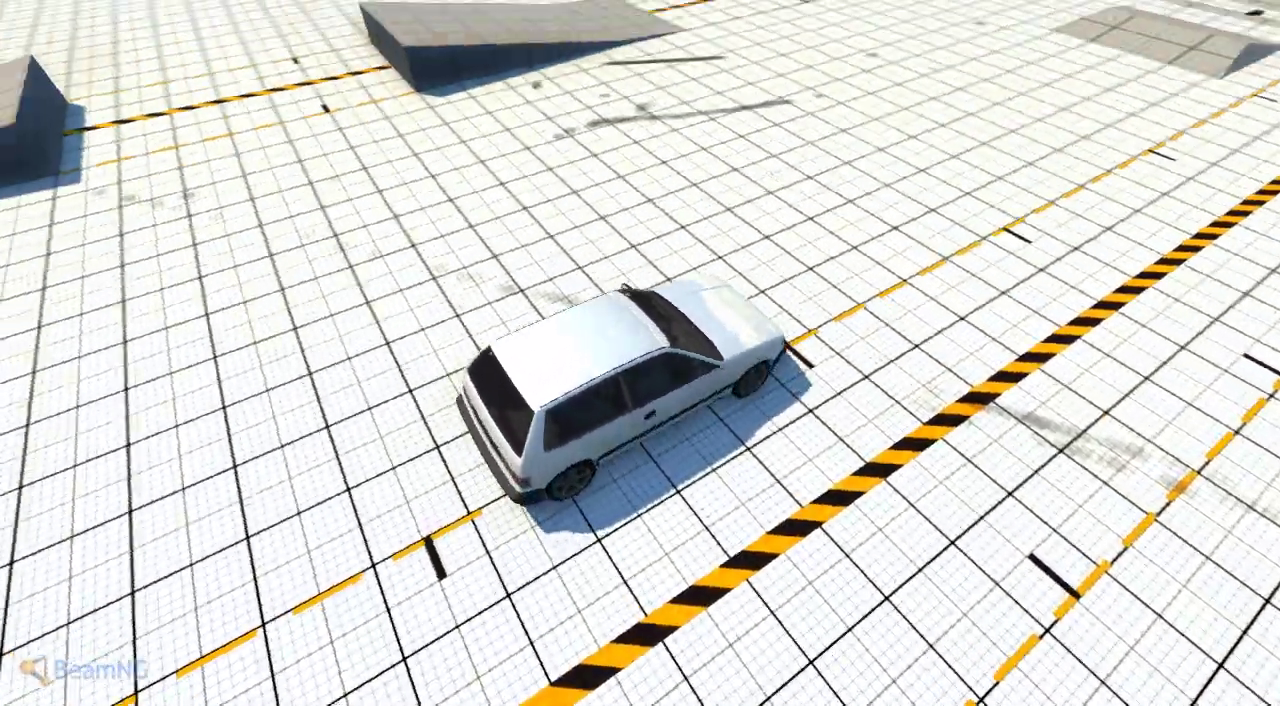
left_click_drag(640, 360, 640, 500)
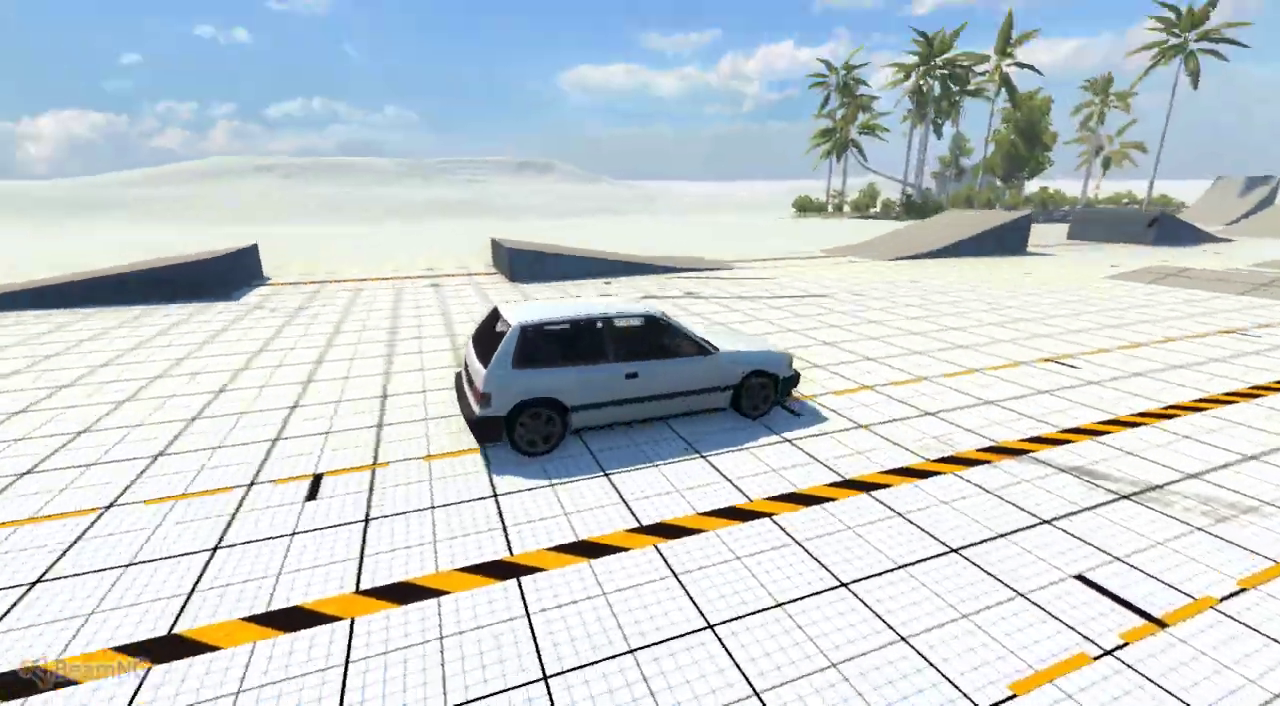
Step: Review the Covet's front differential and transmission options, leaving the differential unchanged
key("ctrl+w")
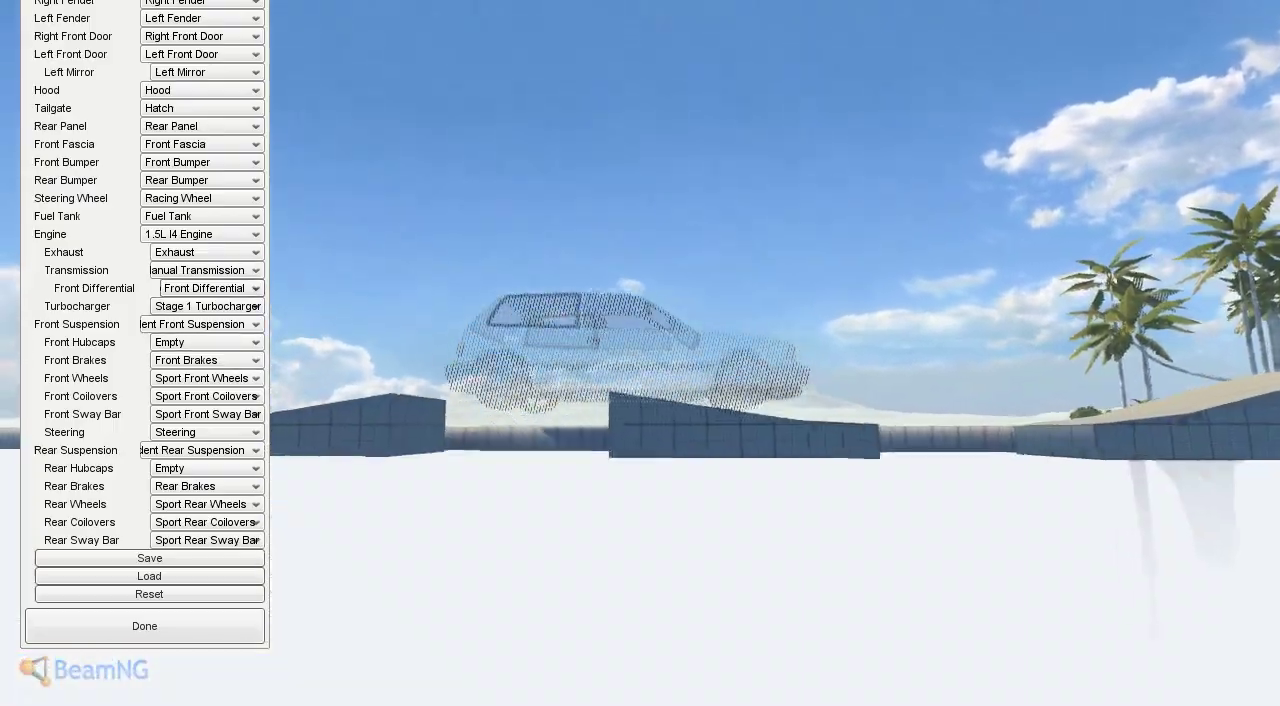
left_click_drag(700, 500, 700, 300)
left_click(208, 288)
left_click_drag(700, 400, 900, 400)
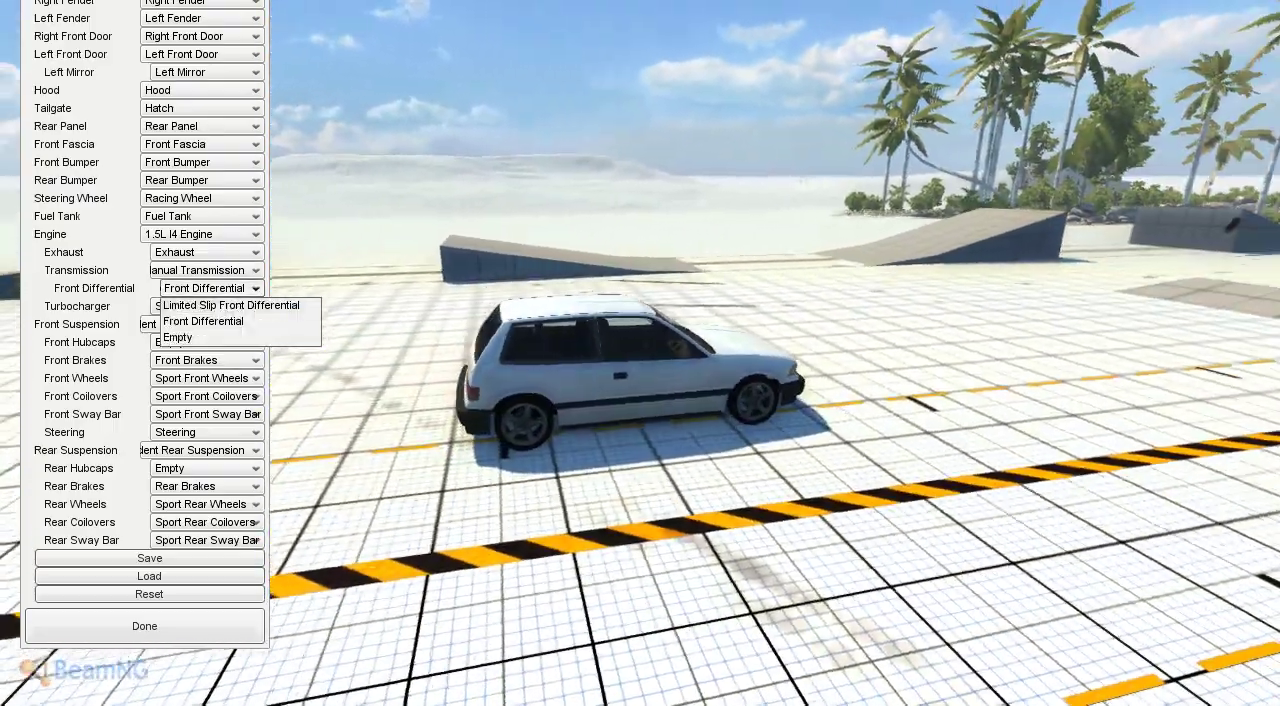
left_click(203, 321)
left_click(205, 270)
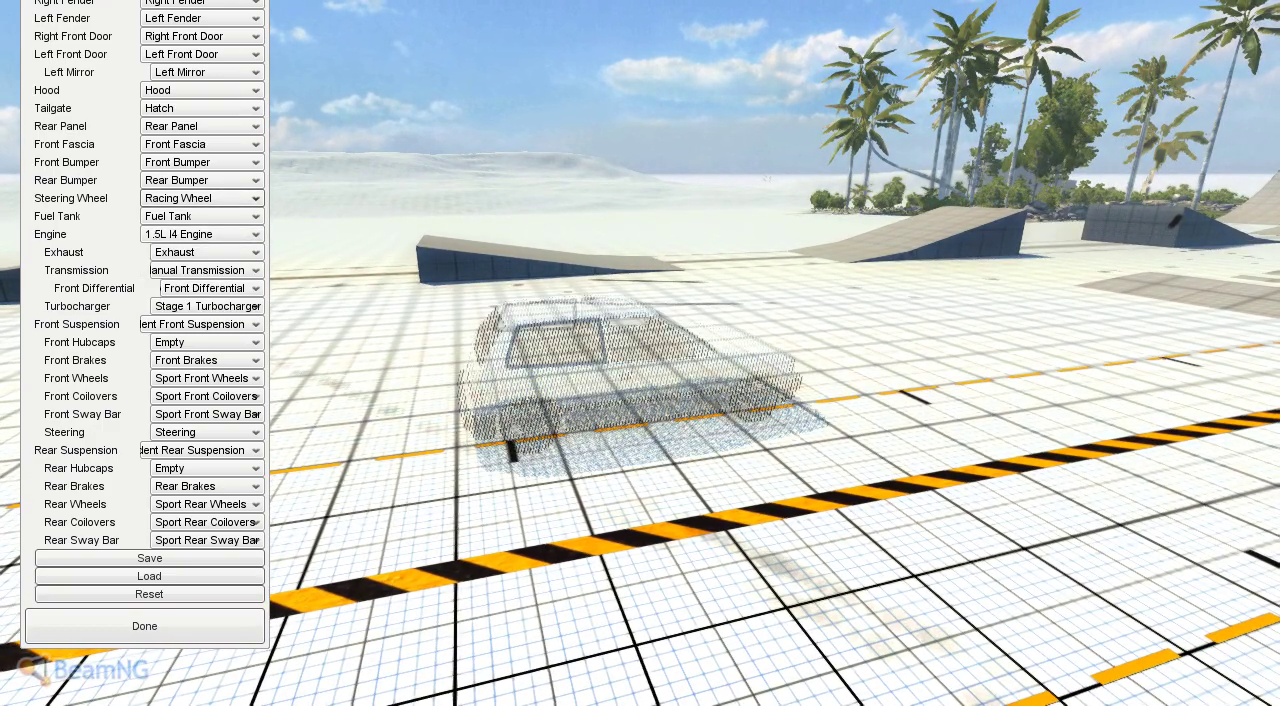
left_click_drag(700, 400, 900, 400)
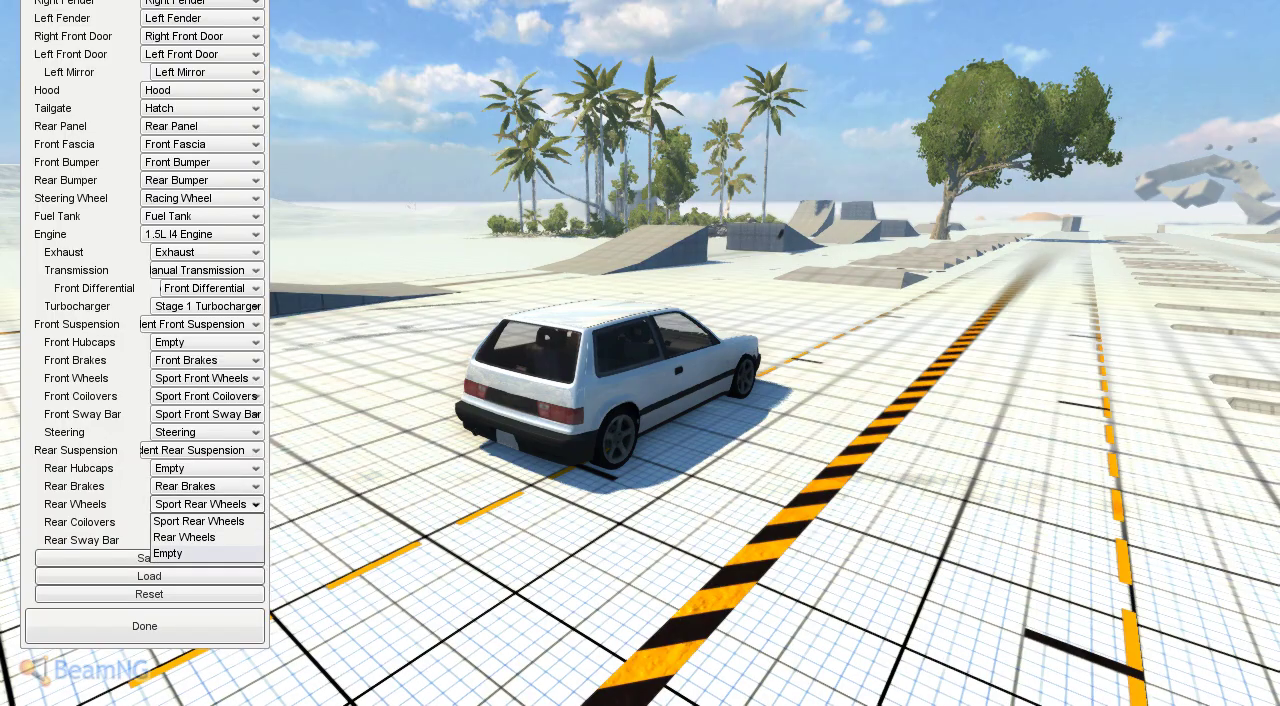
Step: Empty the rear wheels and rear coilovers slots in the Covet's parts list
left_click(167, 553)
left_click_drag(700, 400, 900, 400)
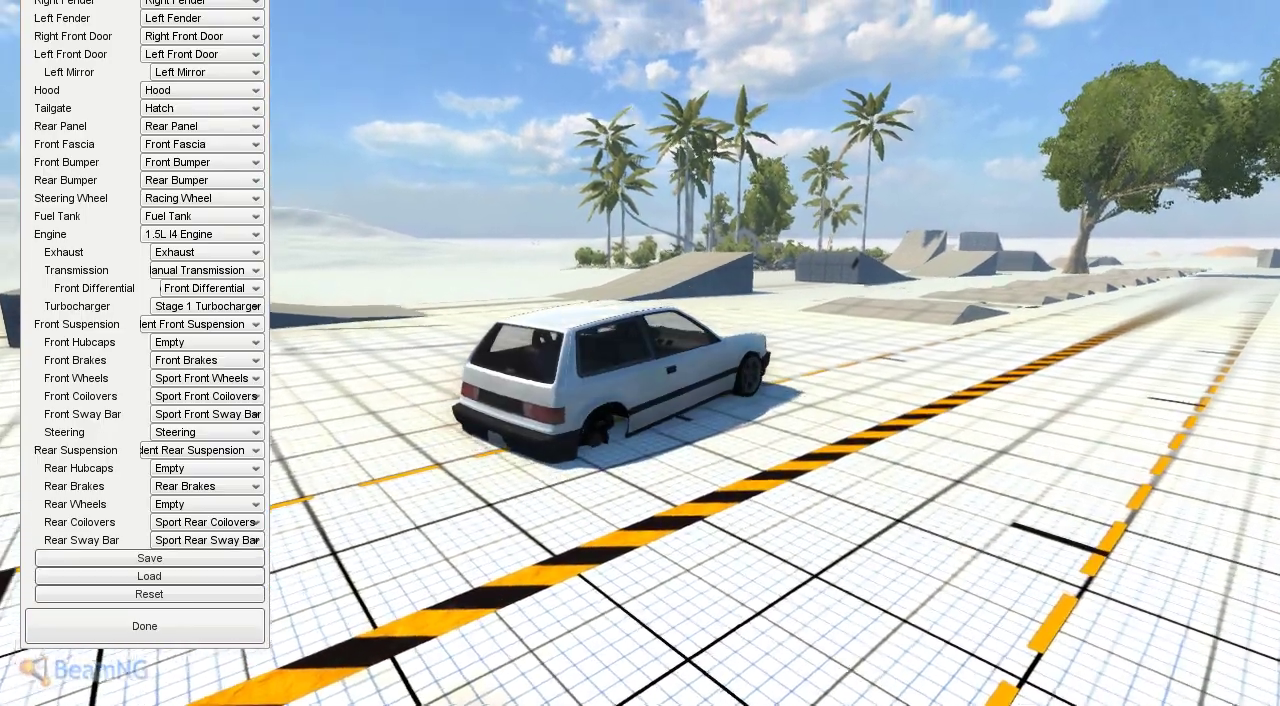
left_click_drag(700, 400, 850, 400)
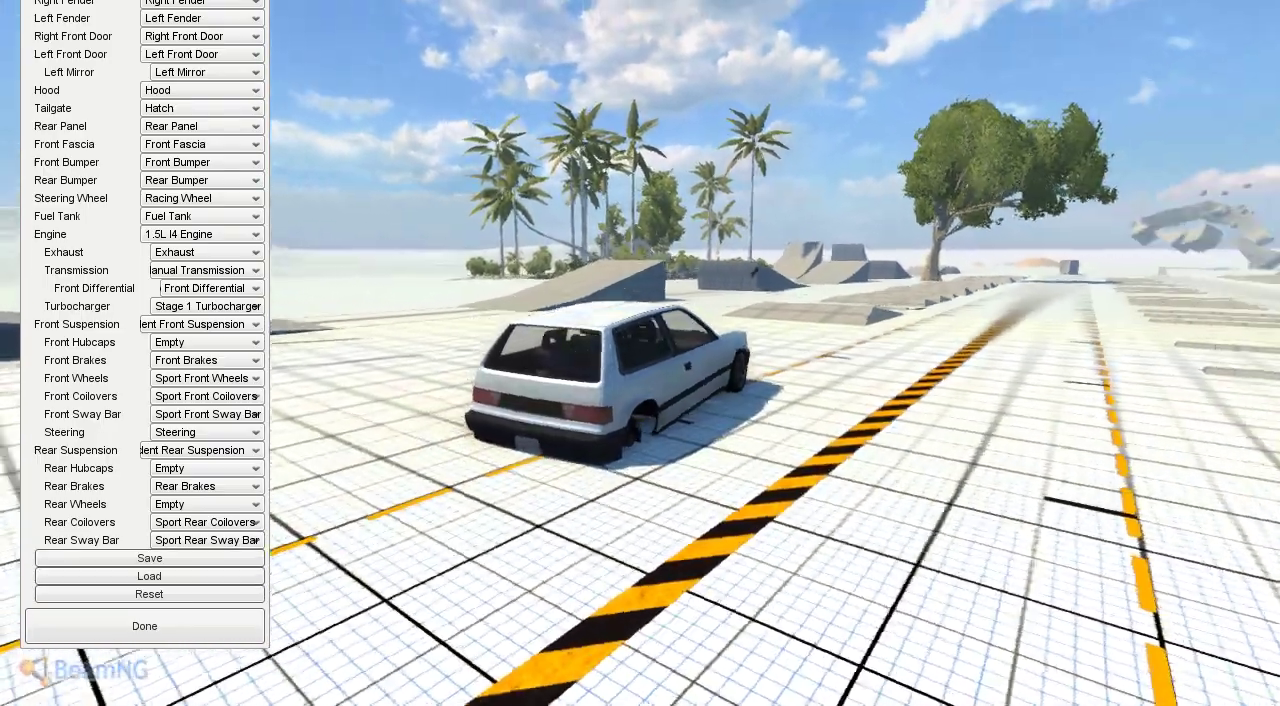
left_click_drag(700, 400, 550, 400)
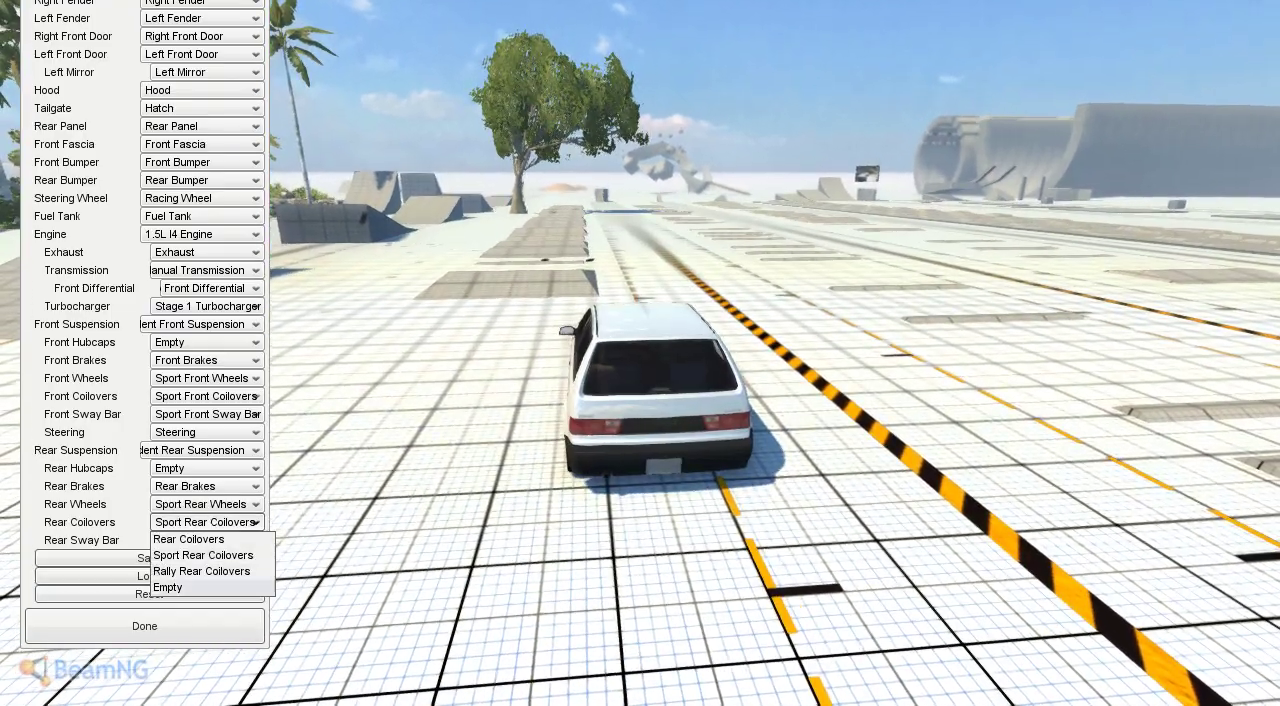
left_click(167, 587)
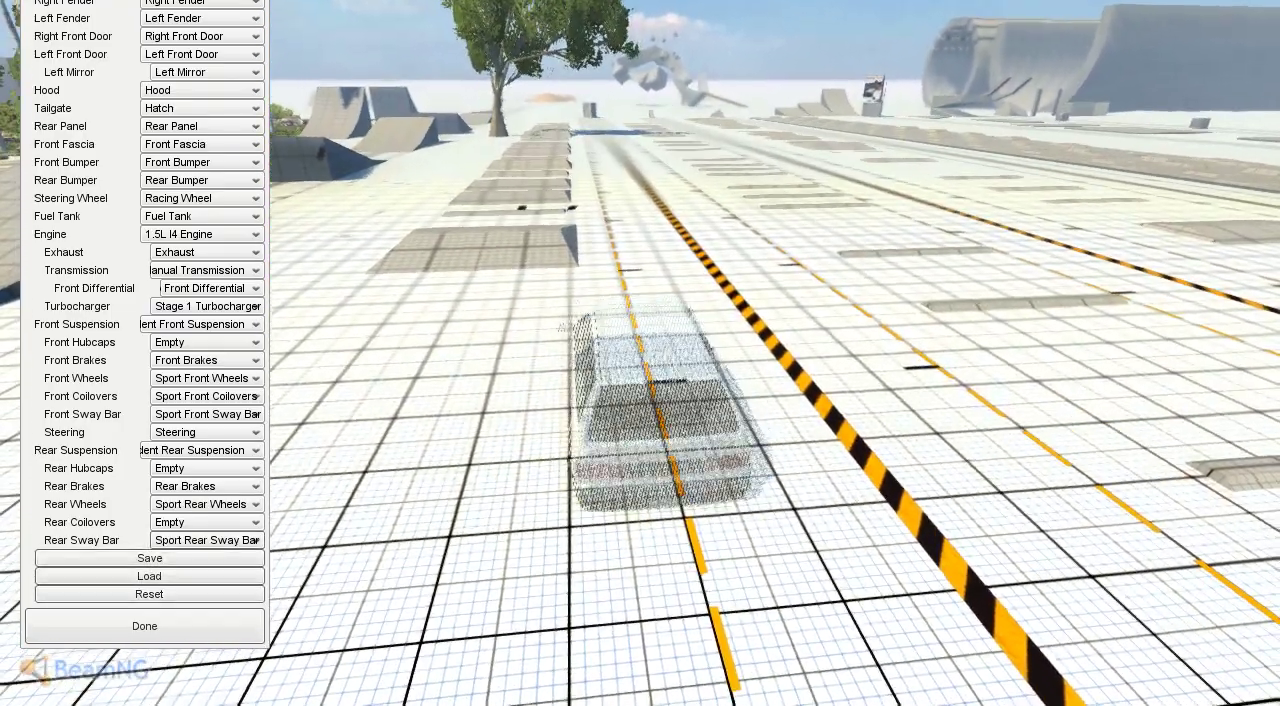
left_click(207, 540)
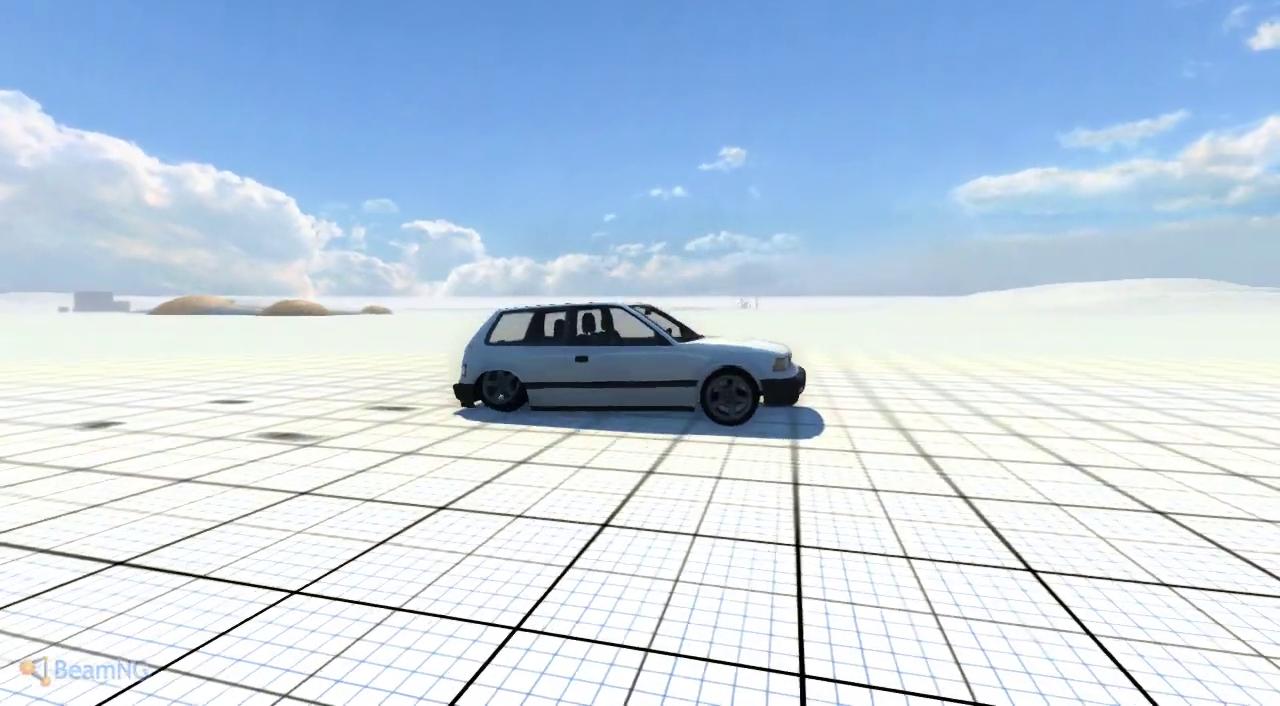
Step: Remove the Covet's front coilovers and front sway bar
key("ctrl+w")
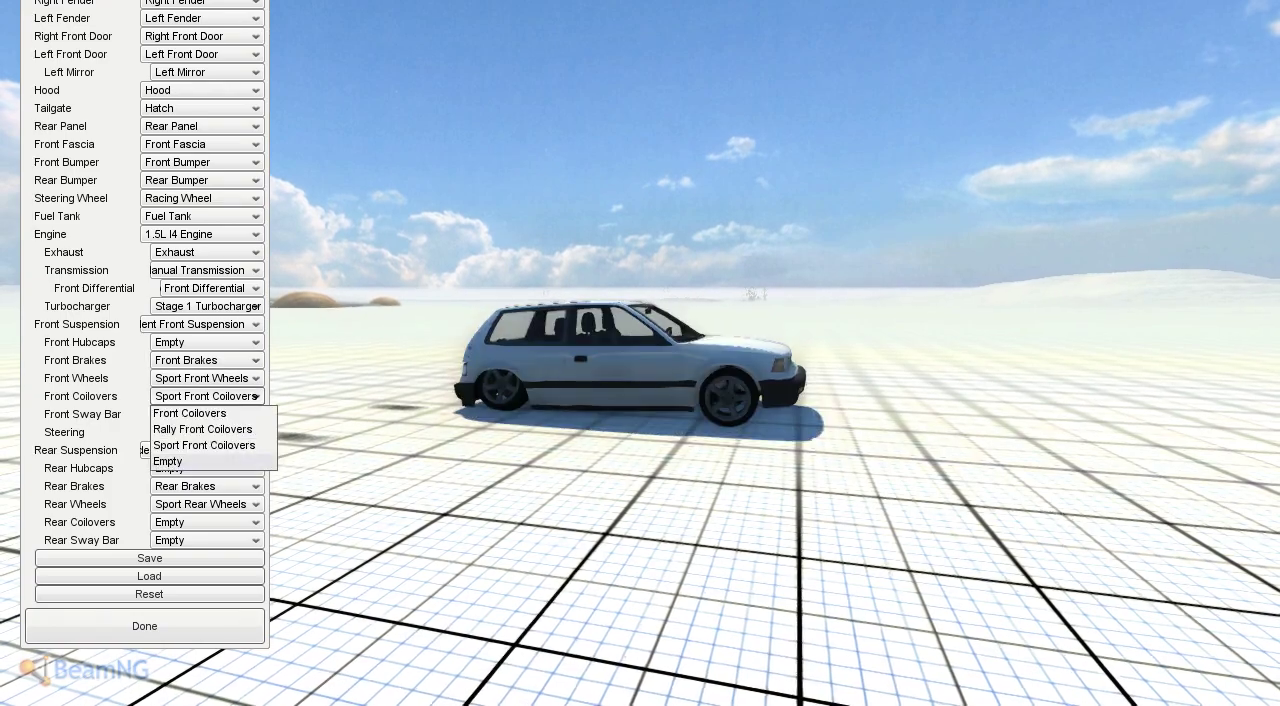
left_click(168, 461)
left_click(207, 414)
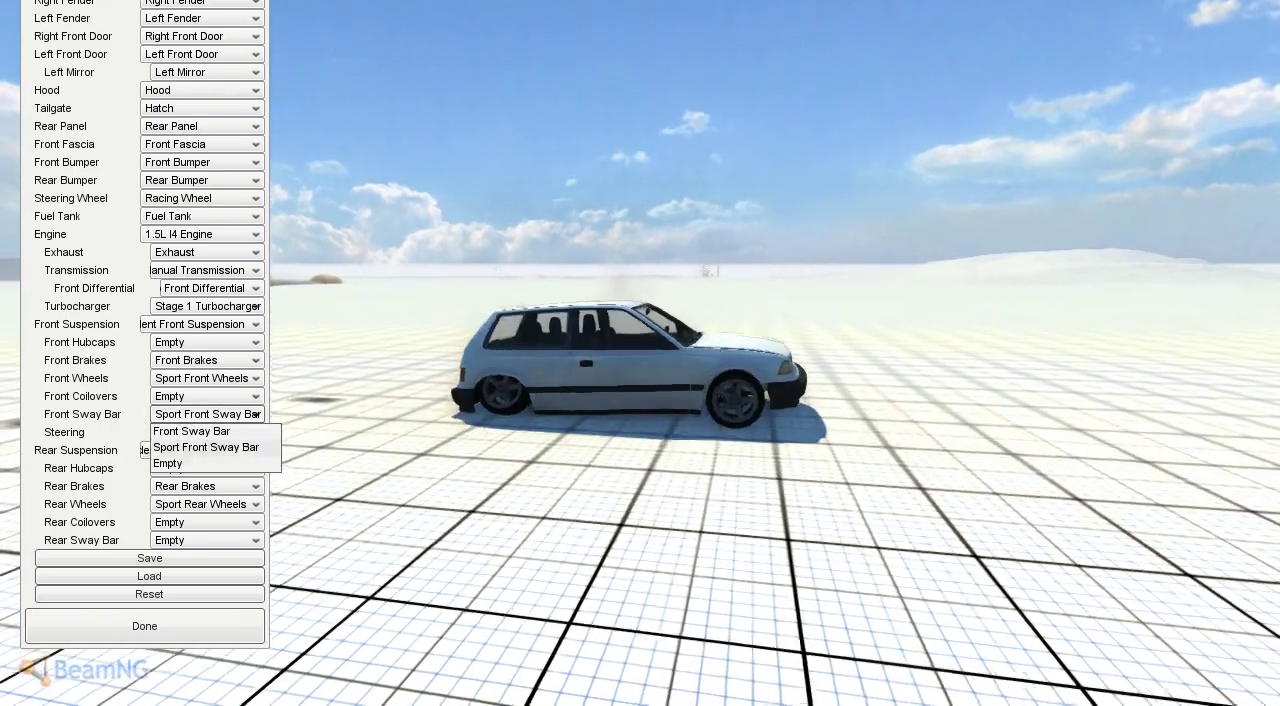
left_click(167, 464)
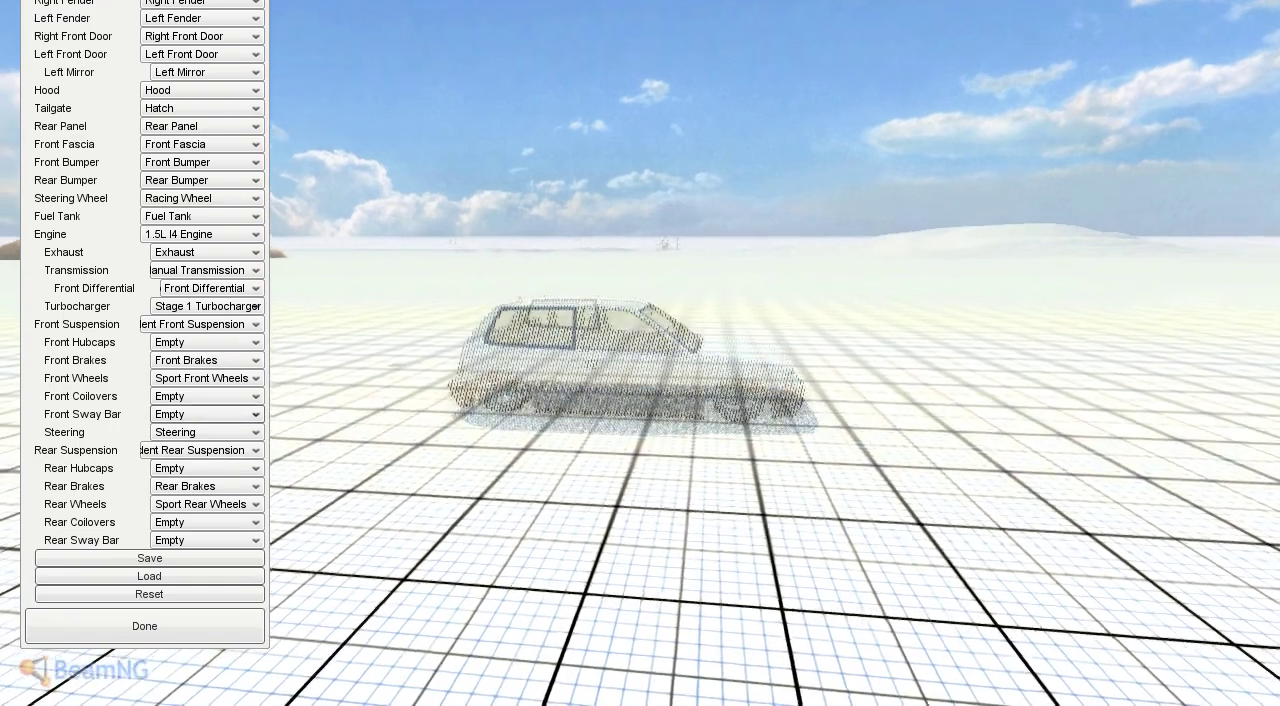
Step: Fit Rally Steering, then reset the damaged Covet after the drive
left_click(207, 432)
left_click(190, 450)
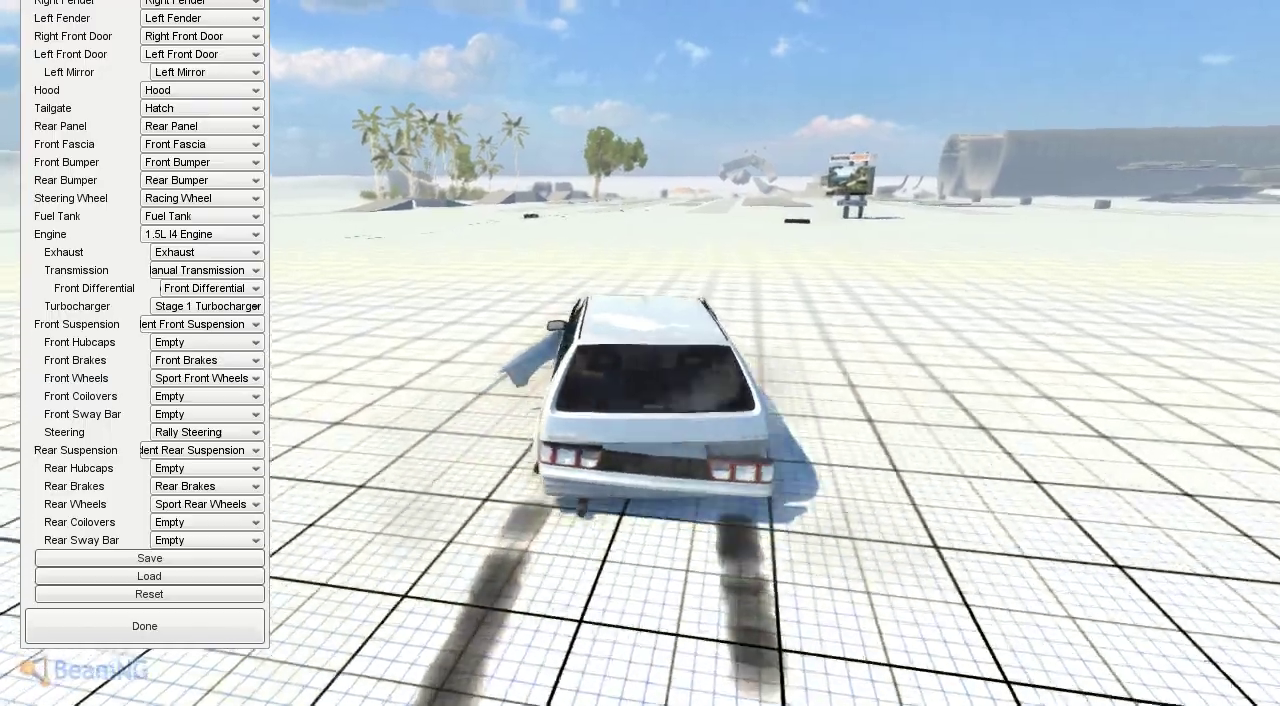
key("r")
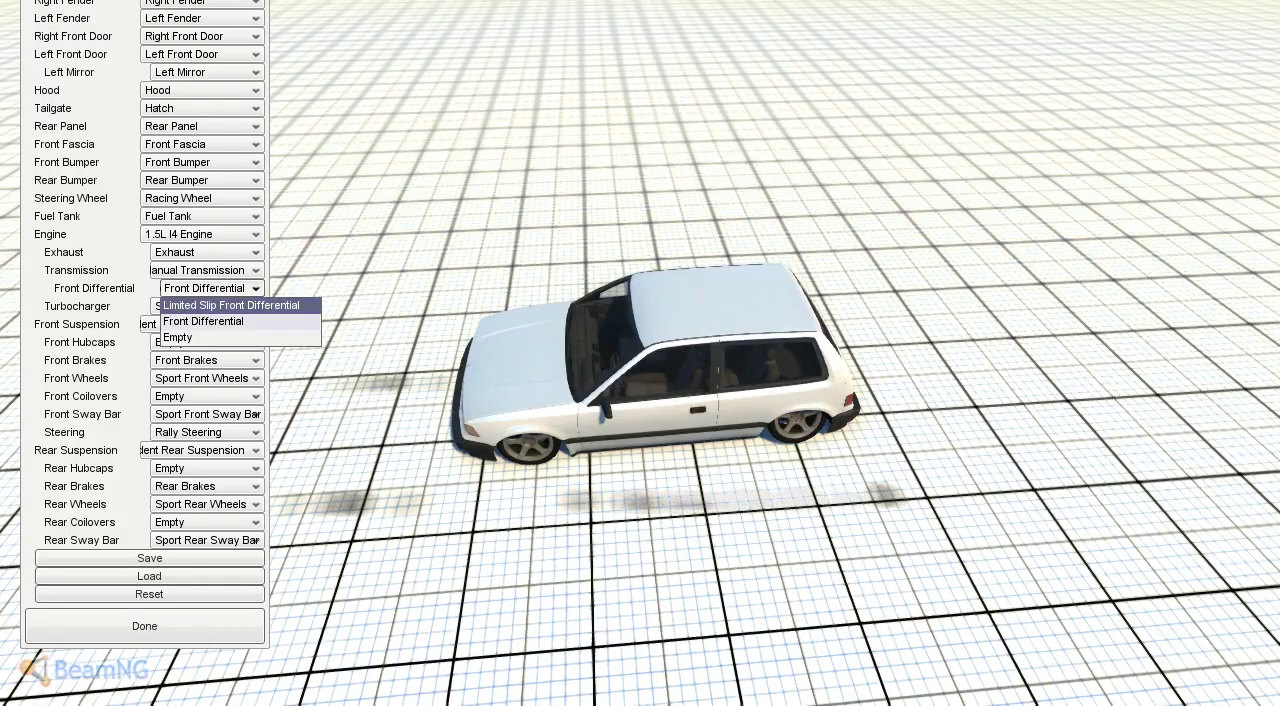
Step: Close the Front Differential dropdown, leaving the differential unchanged
key("Escape")
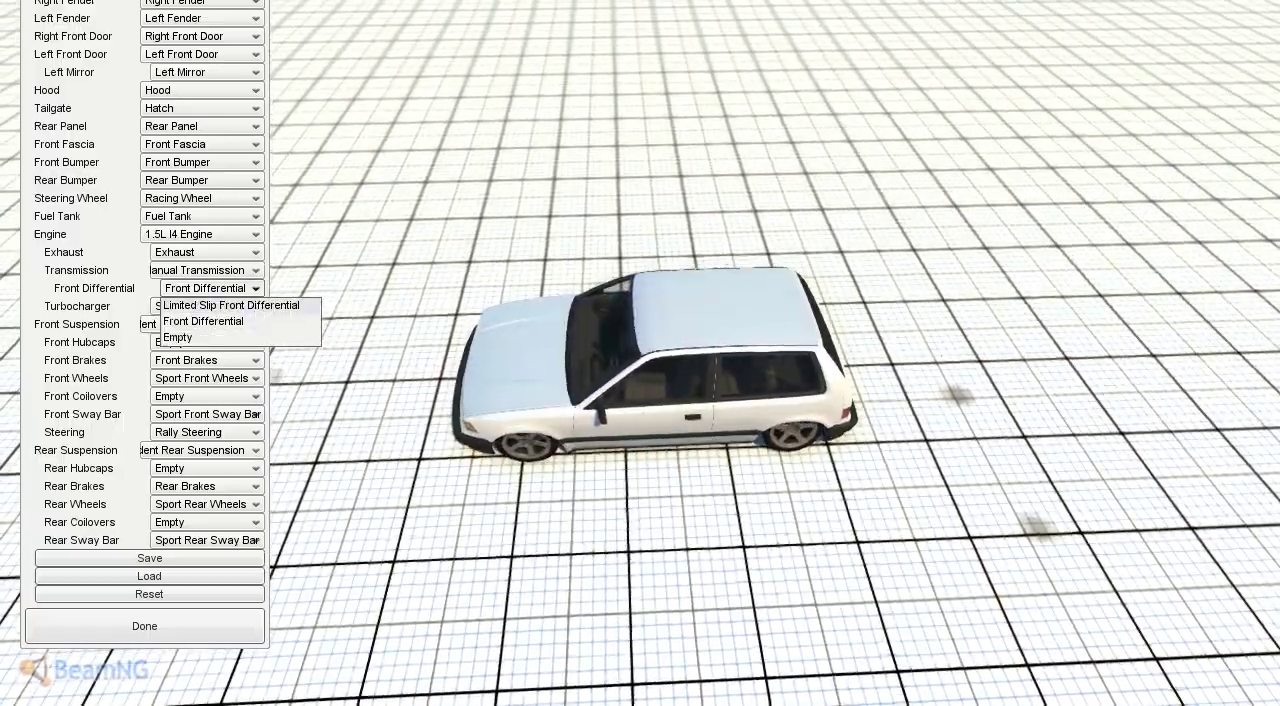
Step: Reload the white Covet with its current parts for the test drive
left_click(203, 321)
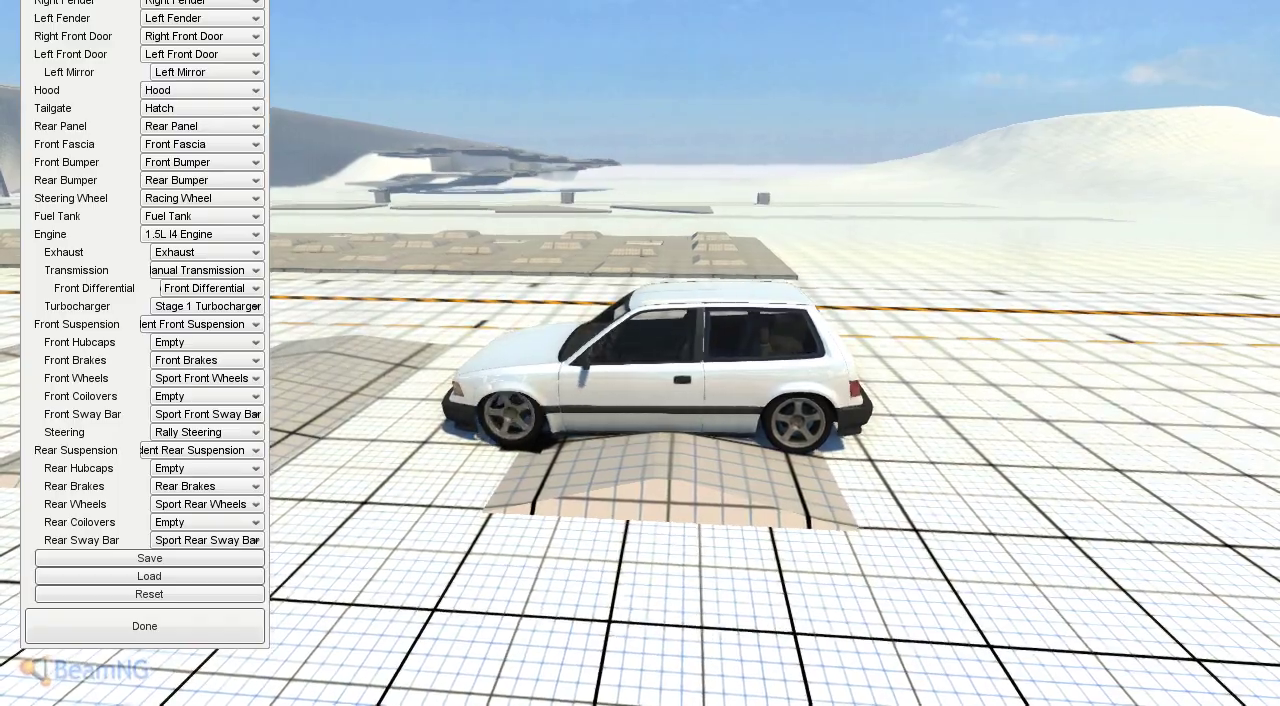
left_click_drag(700, 400, 900, 250)
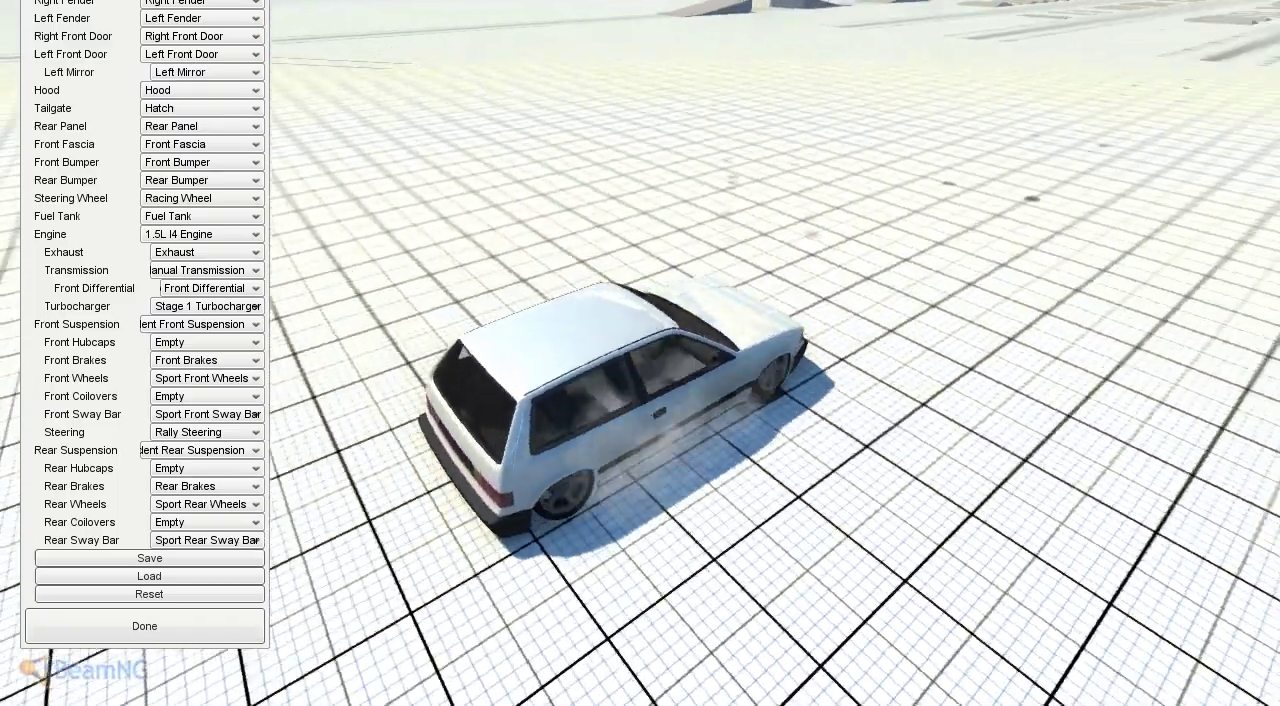
left_click_drag(800, 300, 800, 150)
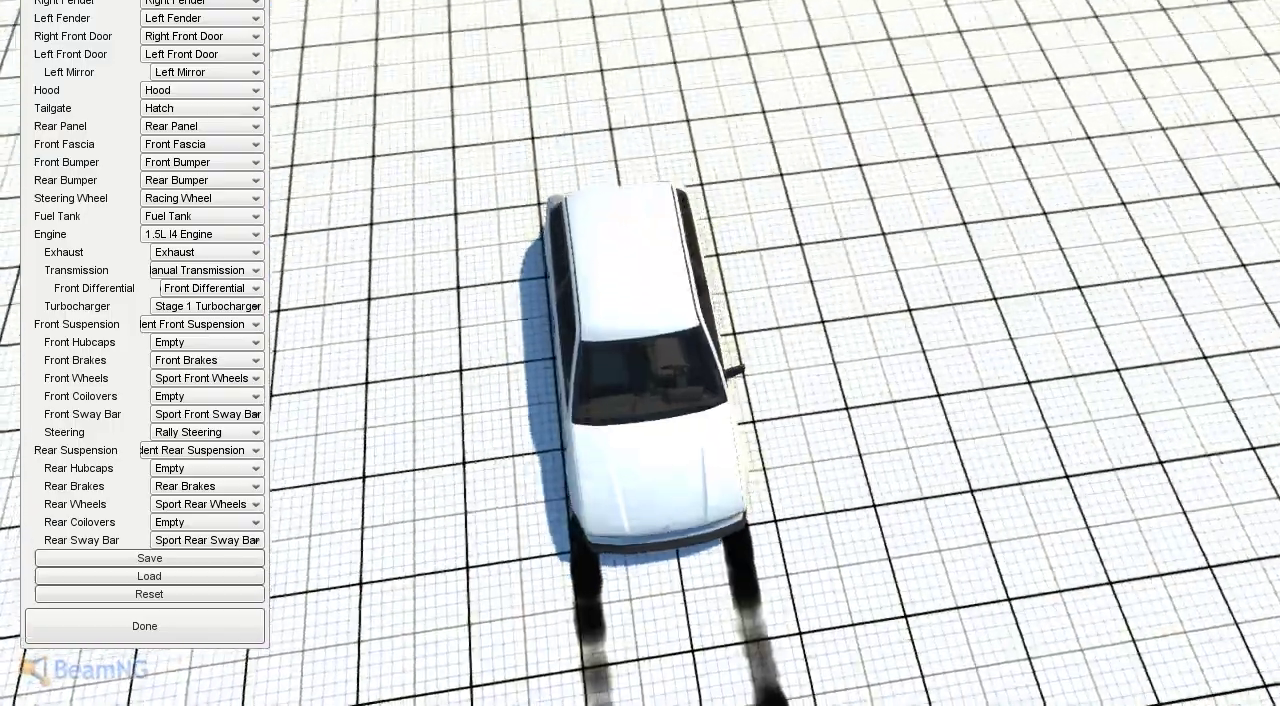
Step: Change the Covet to the 1.5 DXi Turbo FWD Rally configuration
key("ctrl+e")
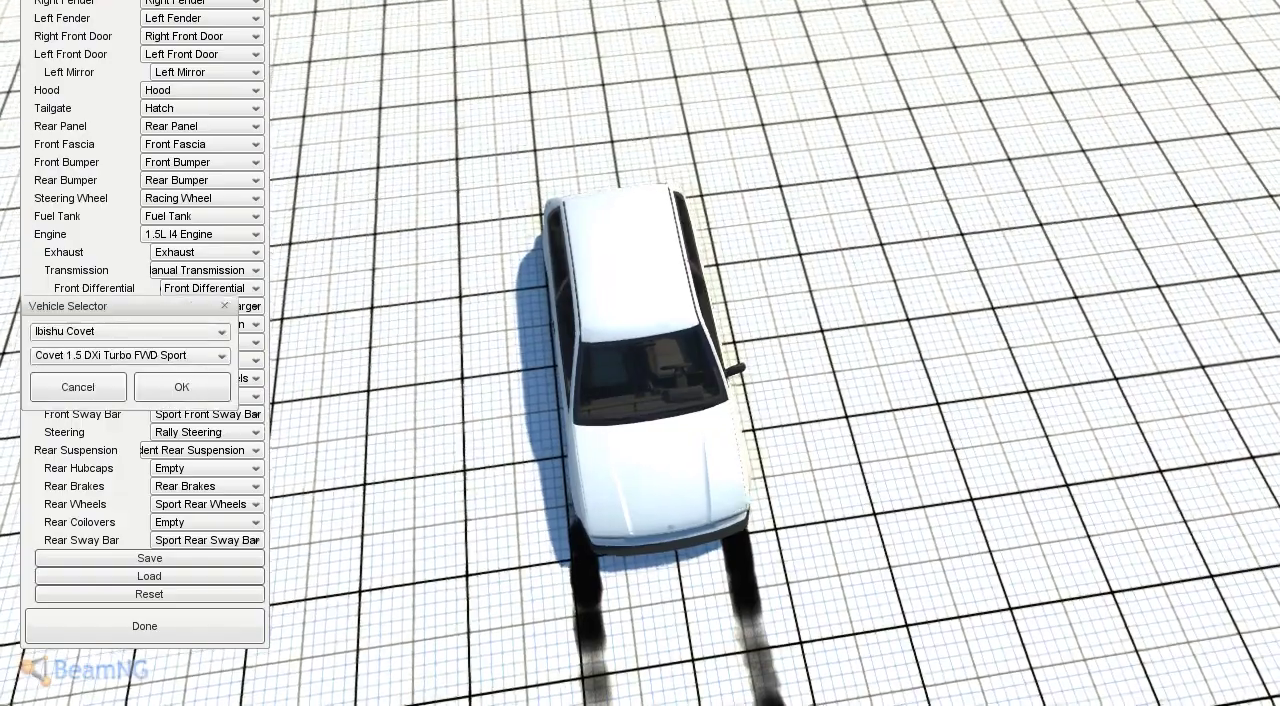
left_click(181, 387)
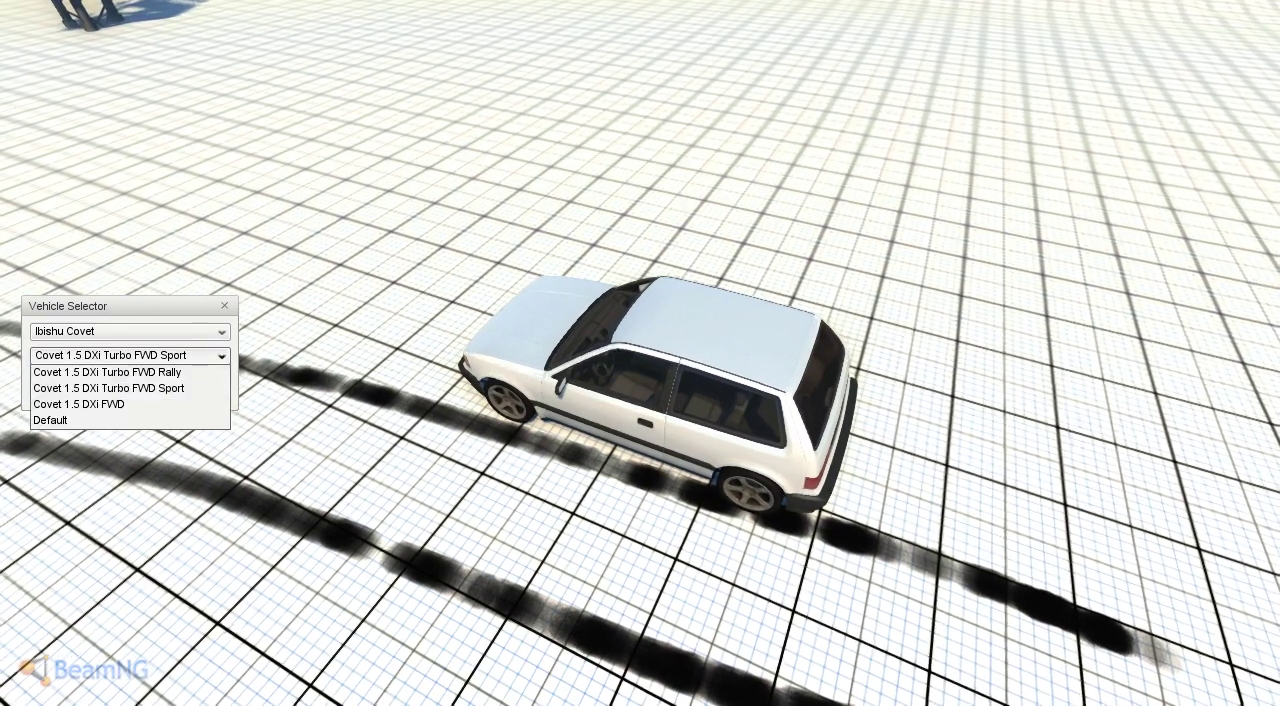
left_click(107, 372)
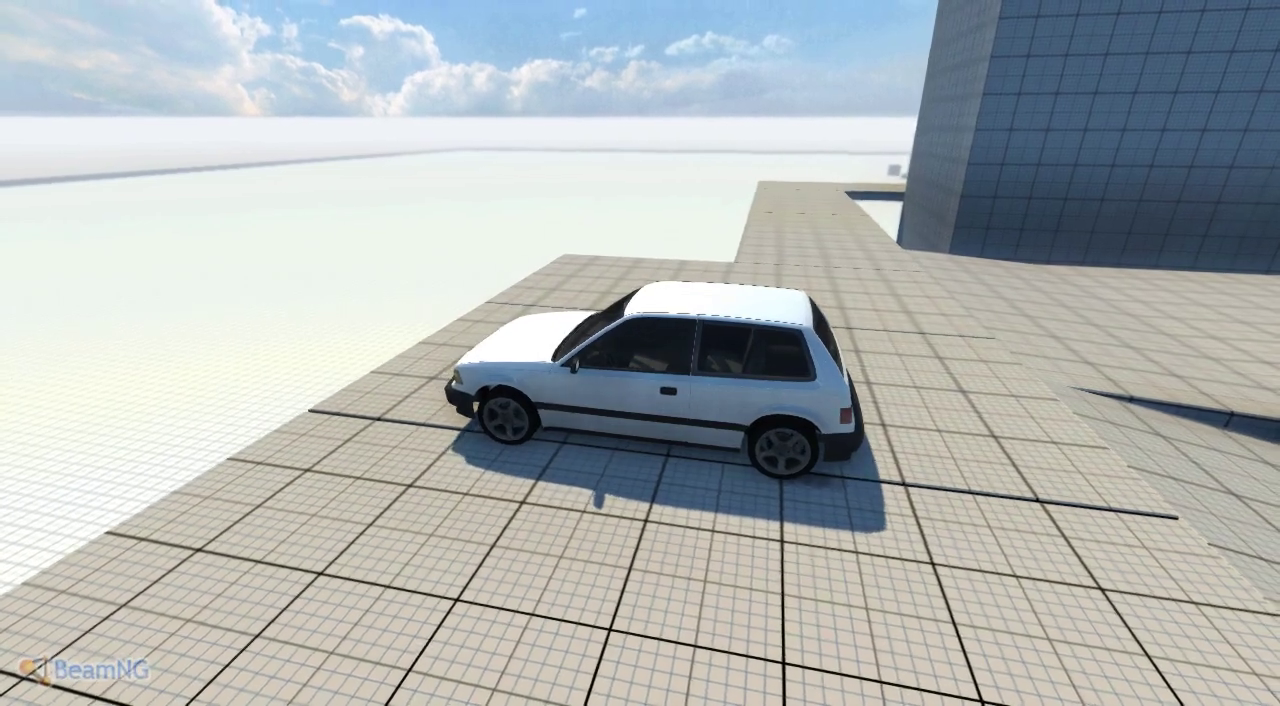
Step: Create pickup Vehicle2 from the World Editor's BeamNG Vehicle library entry
key("F11")
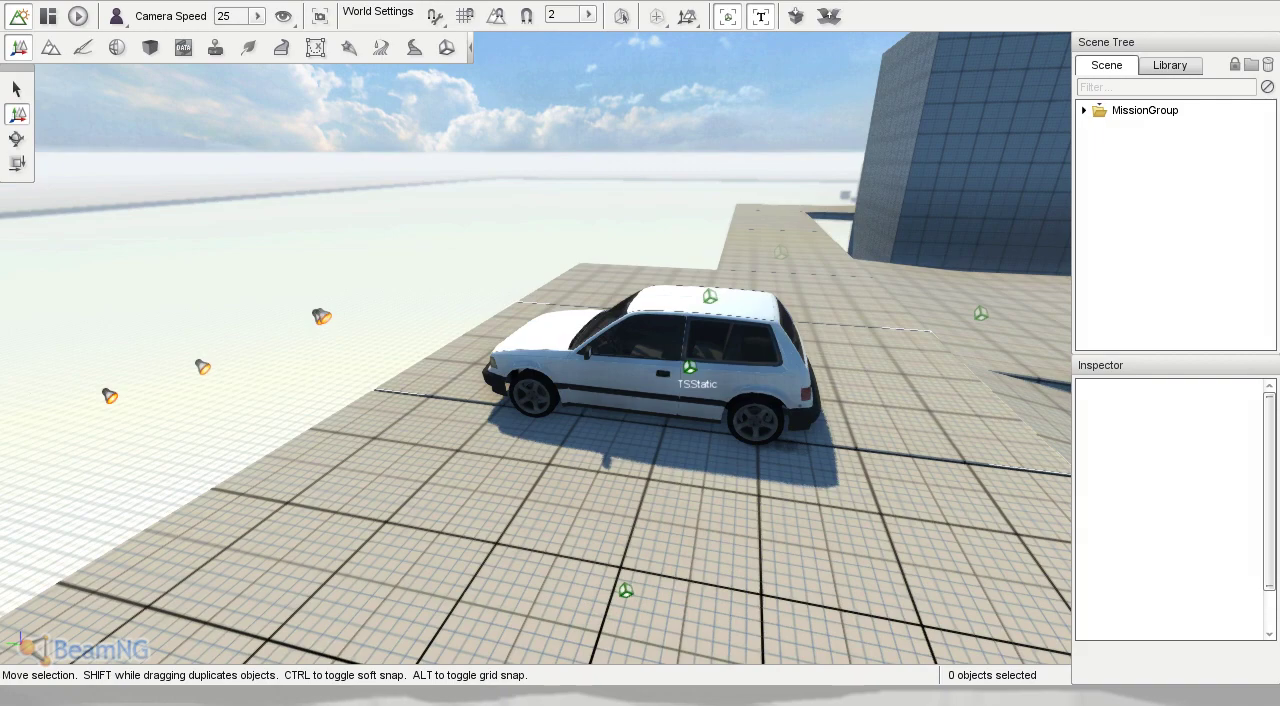
left_click(1170, 65)
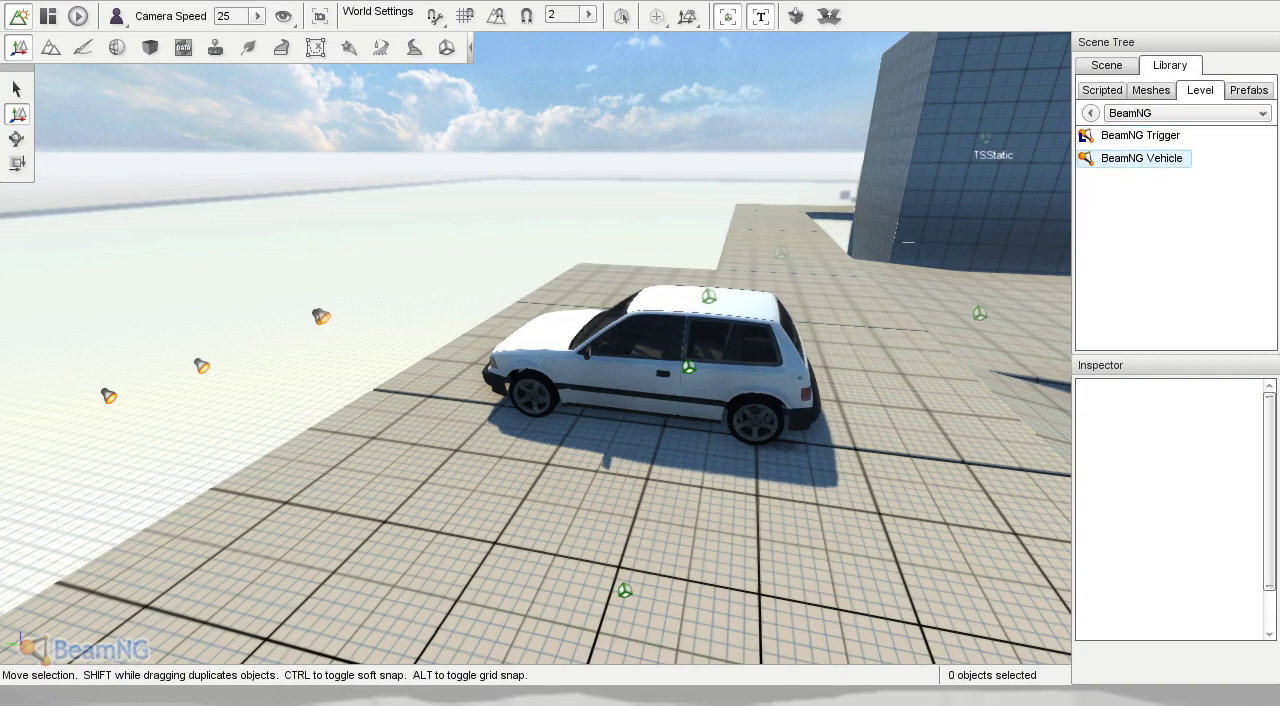
double_click(1141, 158)
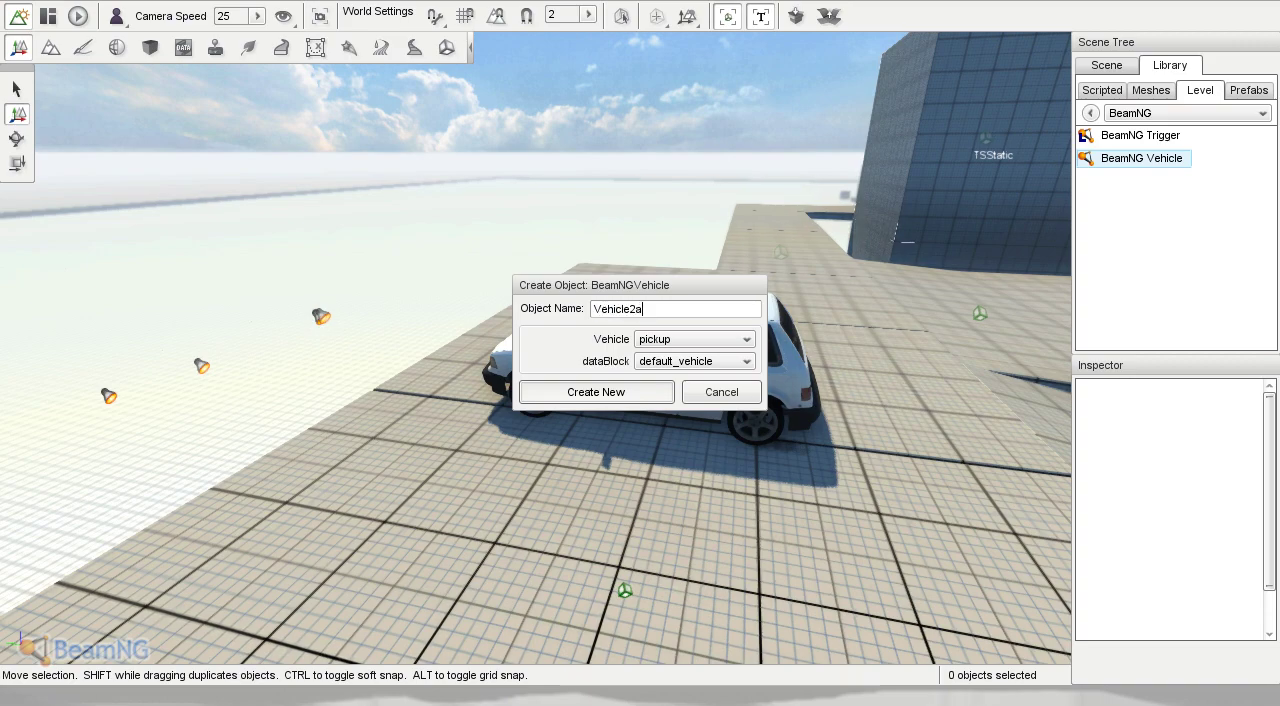
key("Return")
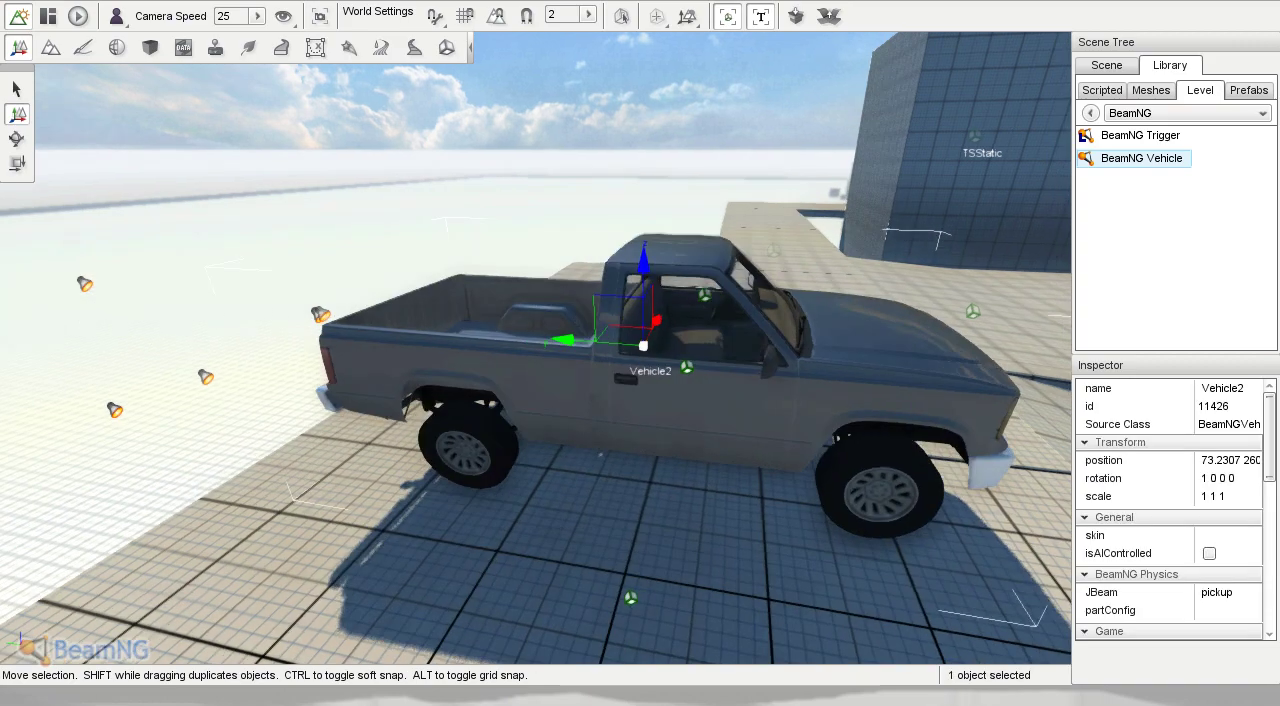
key("w")
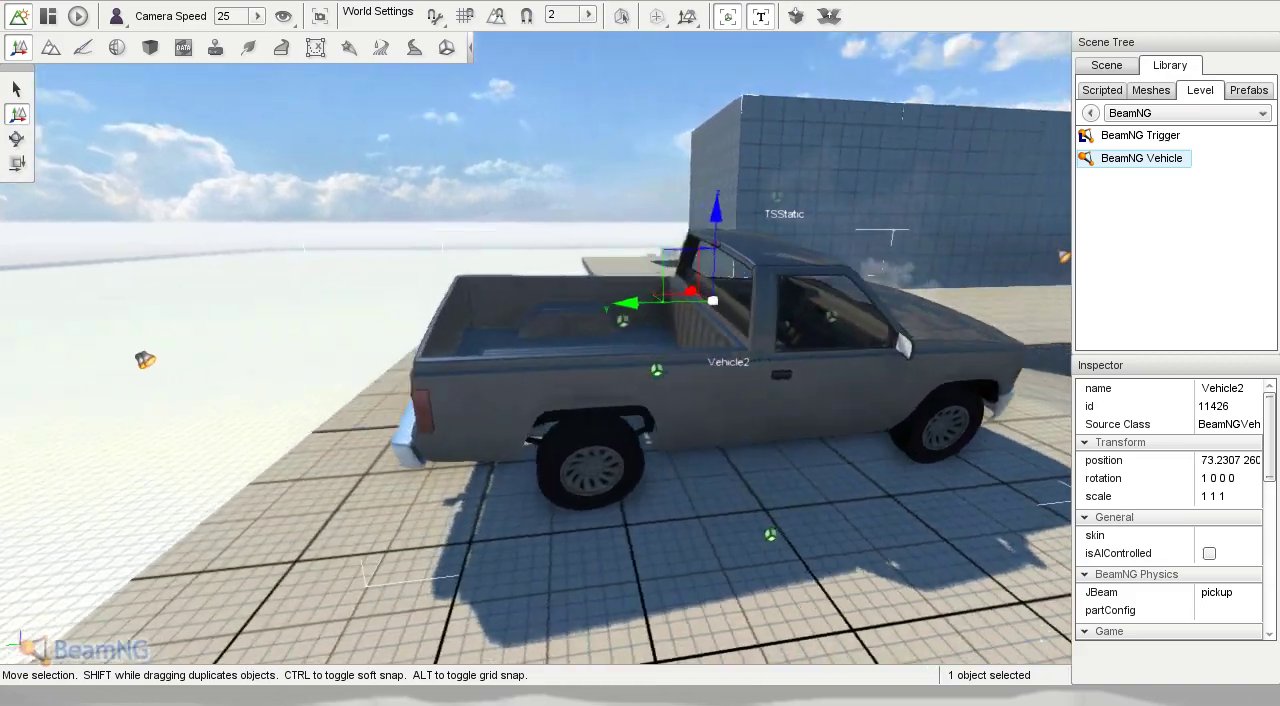
key("w")
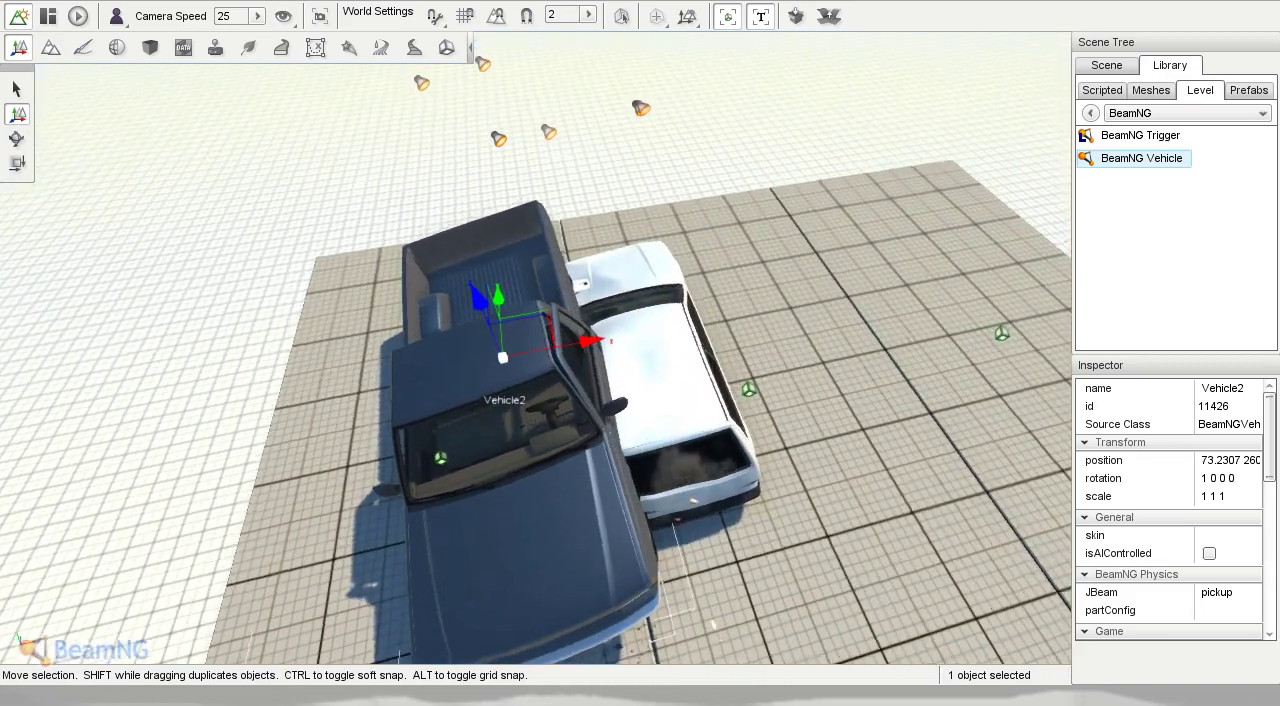
key("w")
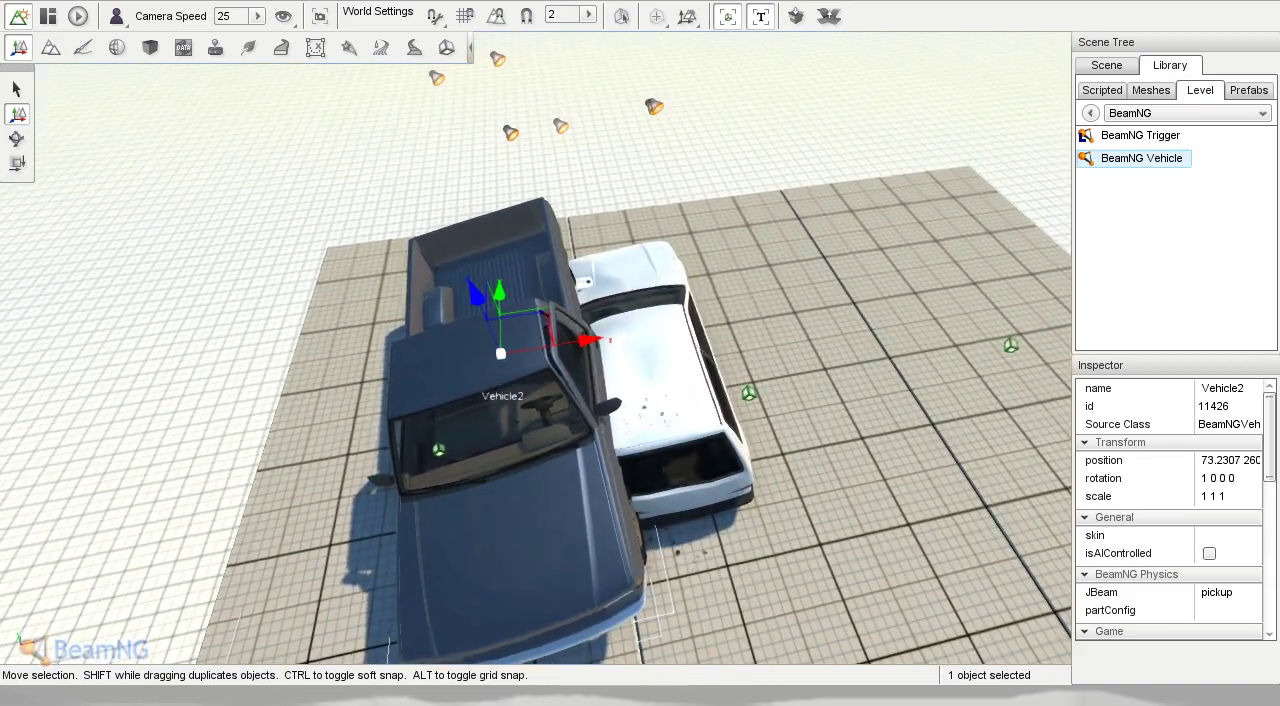
Step: Spawn more pickups (Vehicle3, Vehicle4, Vehicle5) on top of the white Covet
double_click(1141, 157)
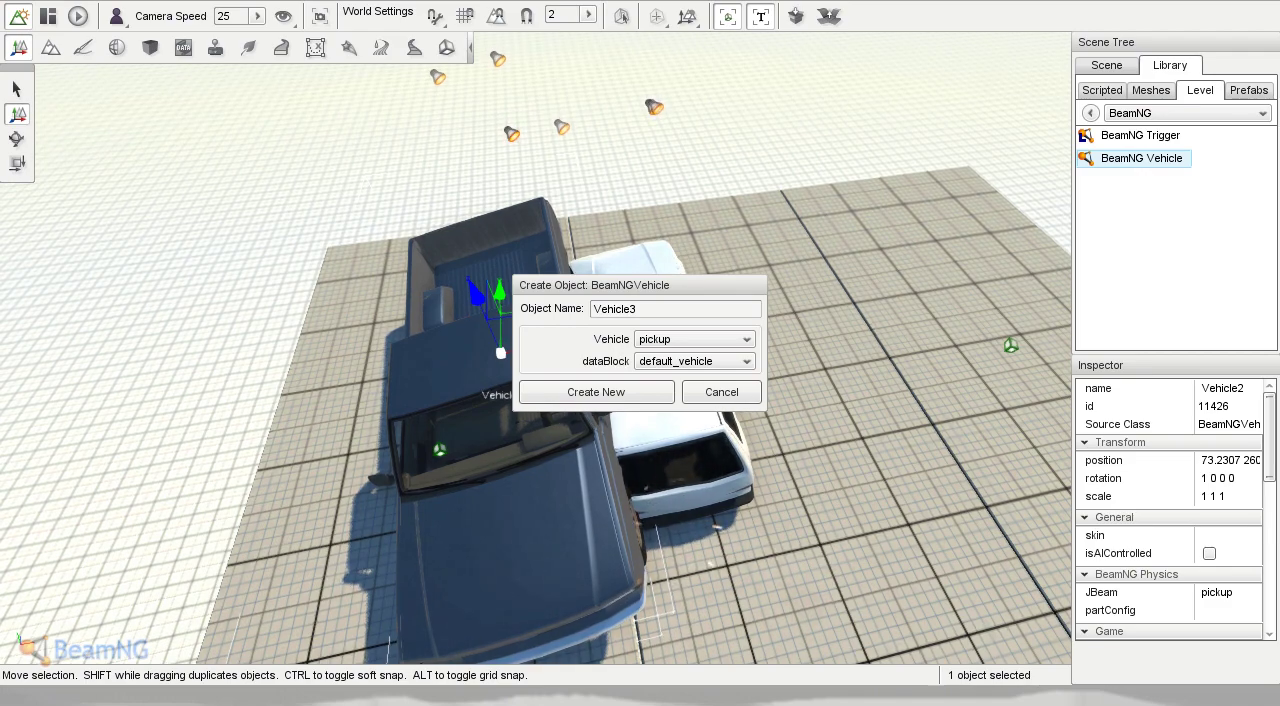
left_click(596, 392)
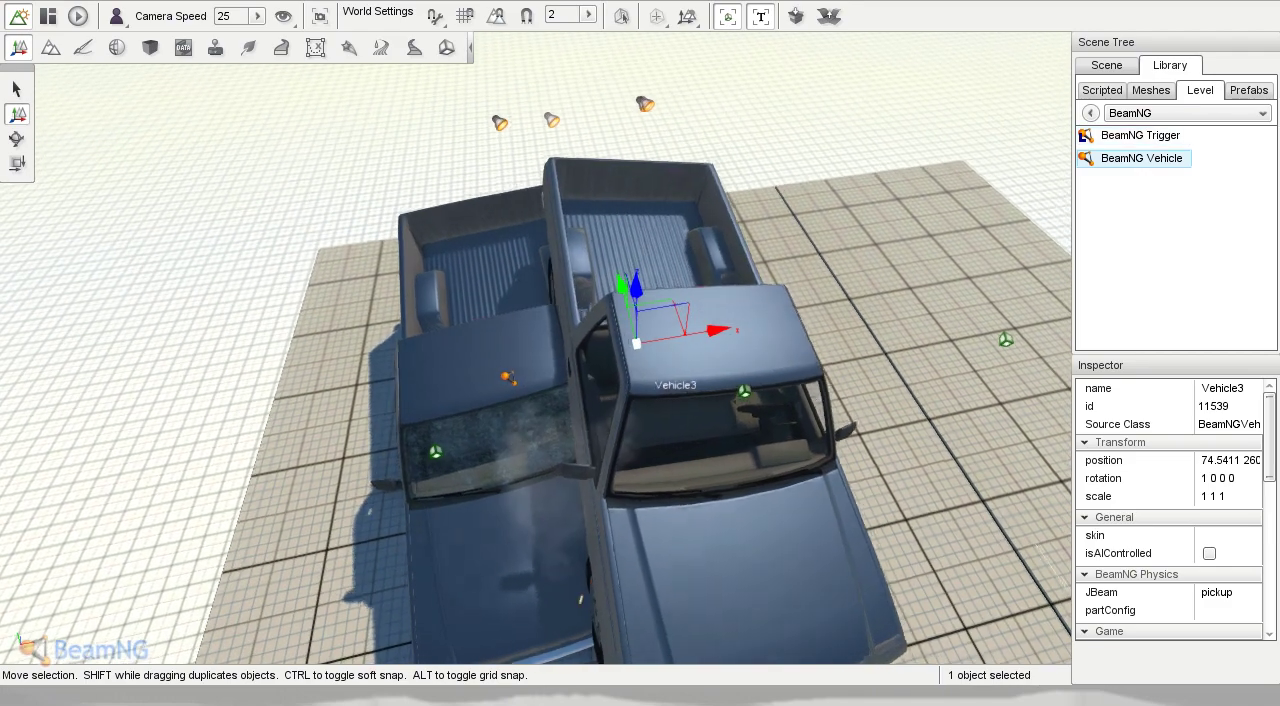
type("Vehicle4")
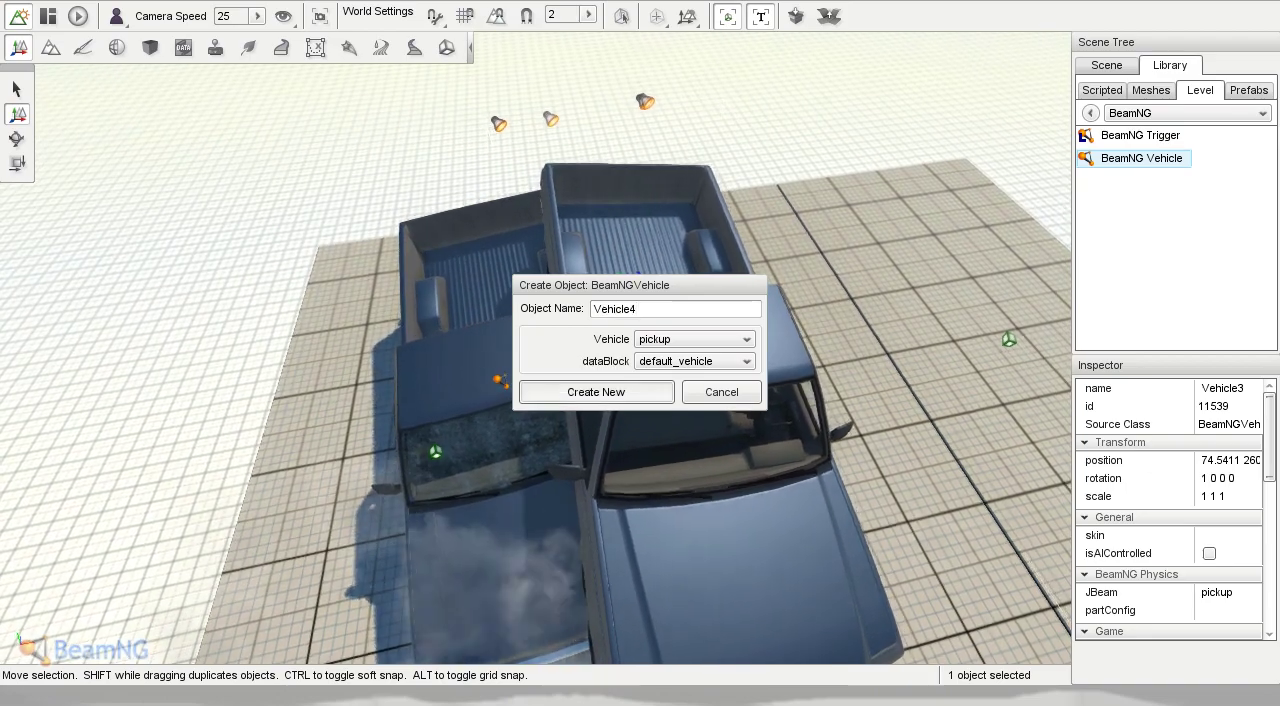
left_click(596, 392)
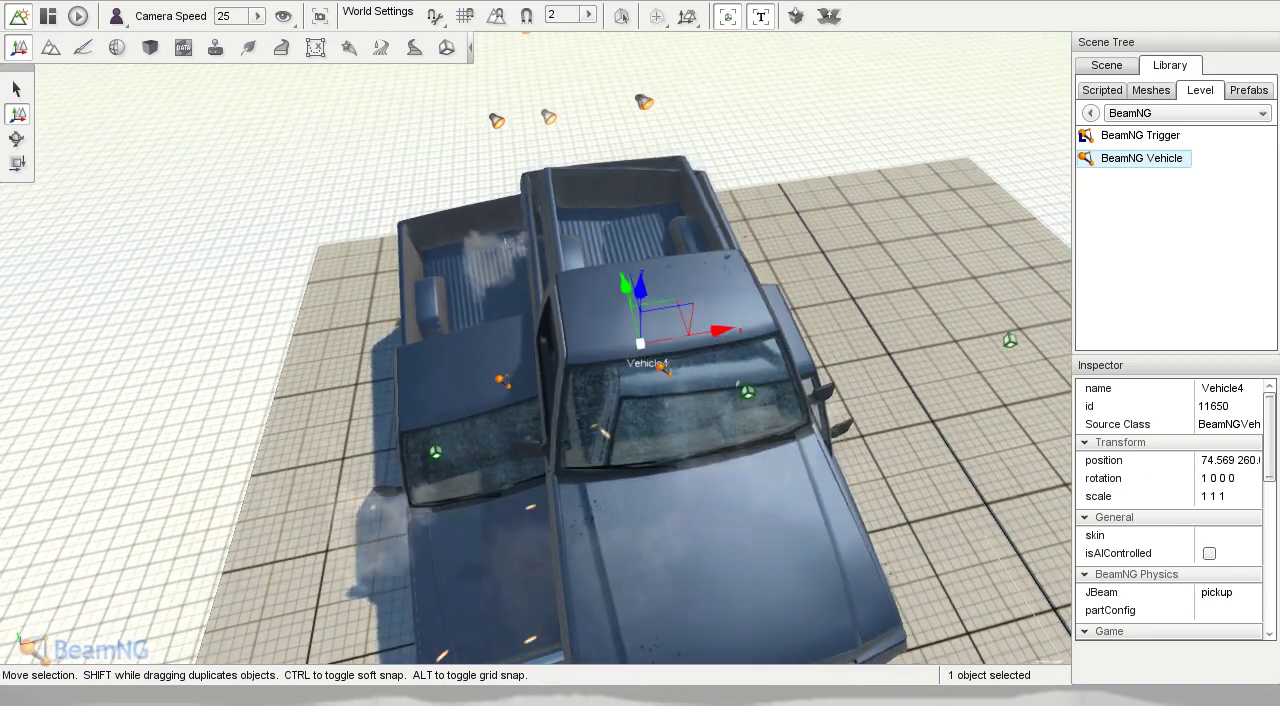
left_click(640, 340)
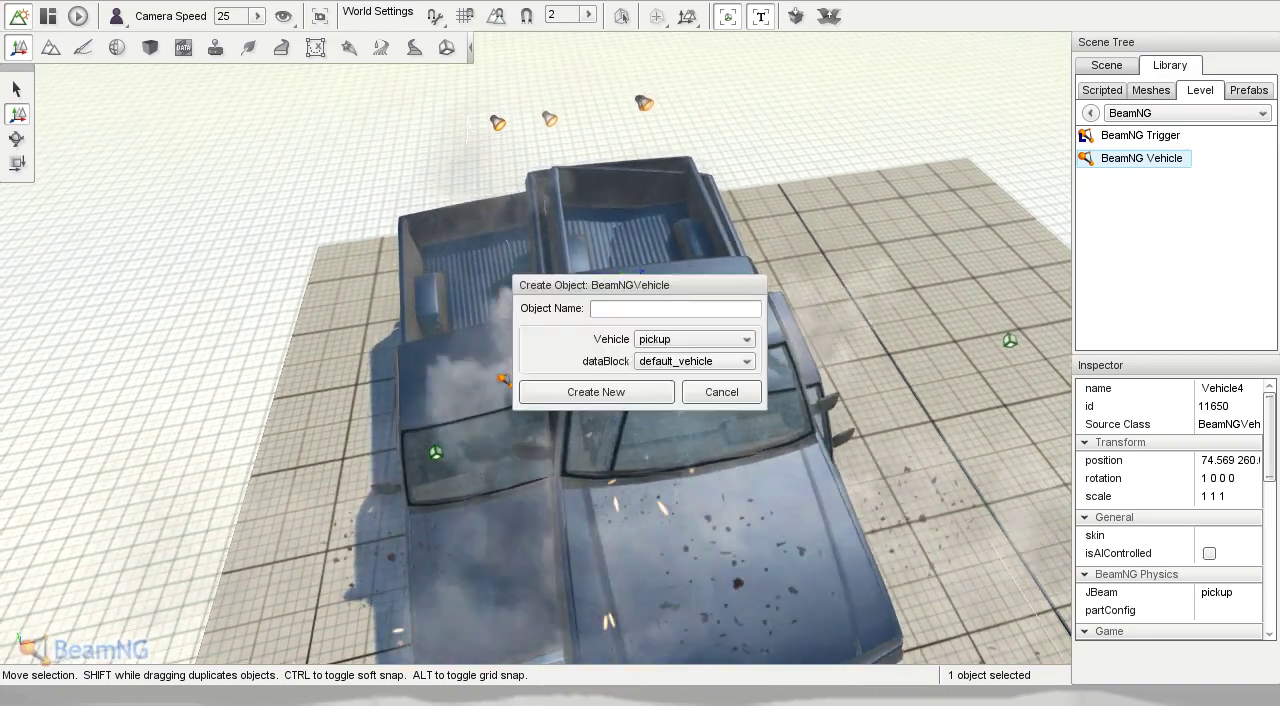
type("Vehicle5")
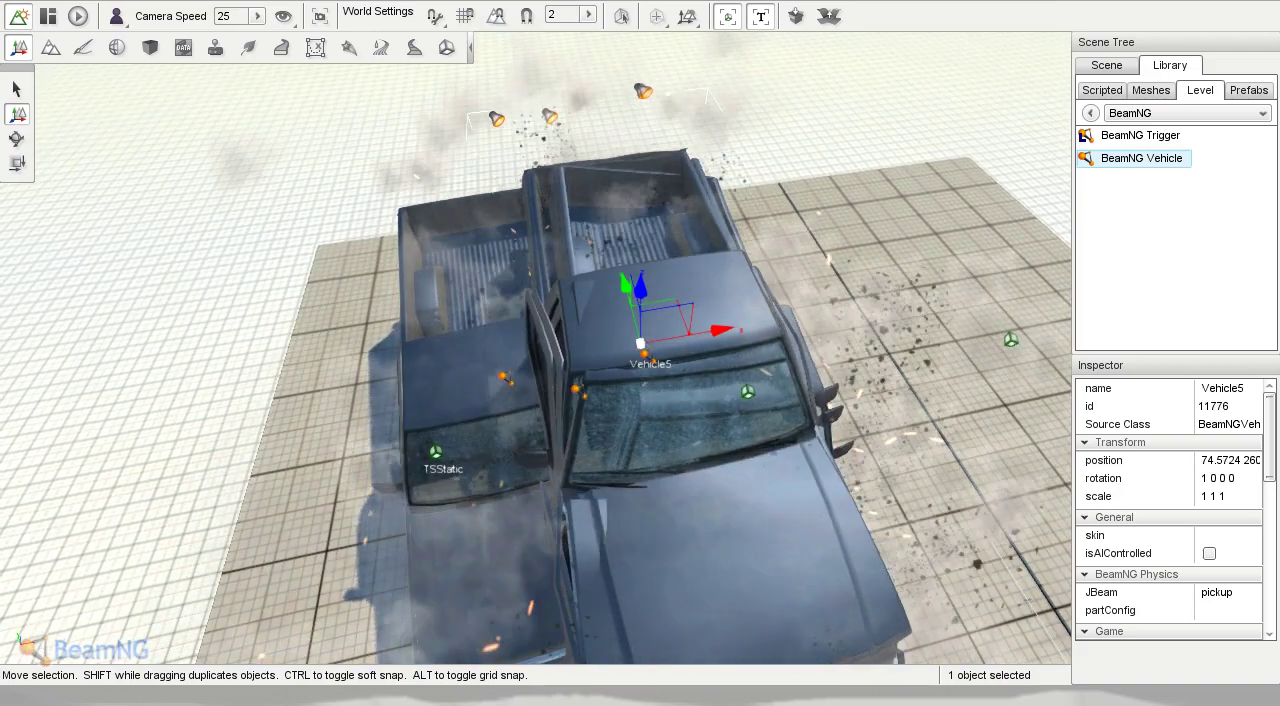
right_click(640, 360)
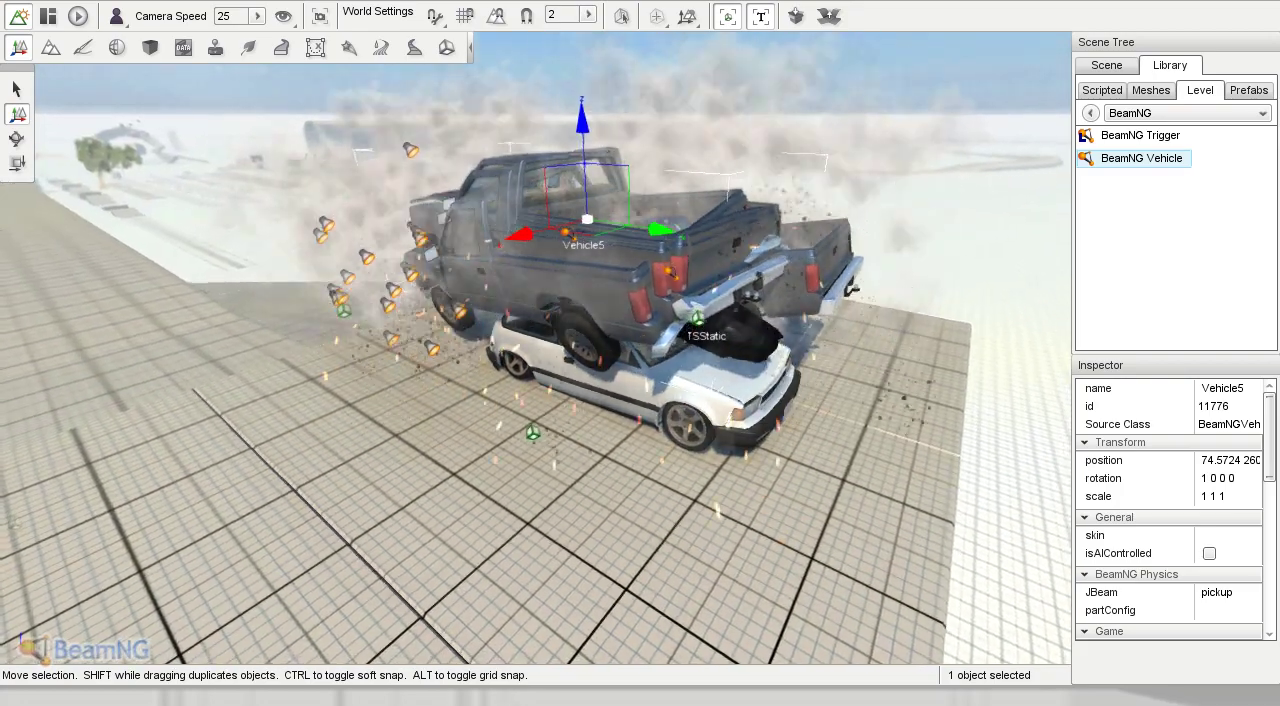
Step: Exit the World Editor with F11 so the pickups drop onto the Covet
key("F11")
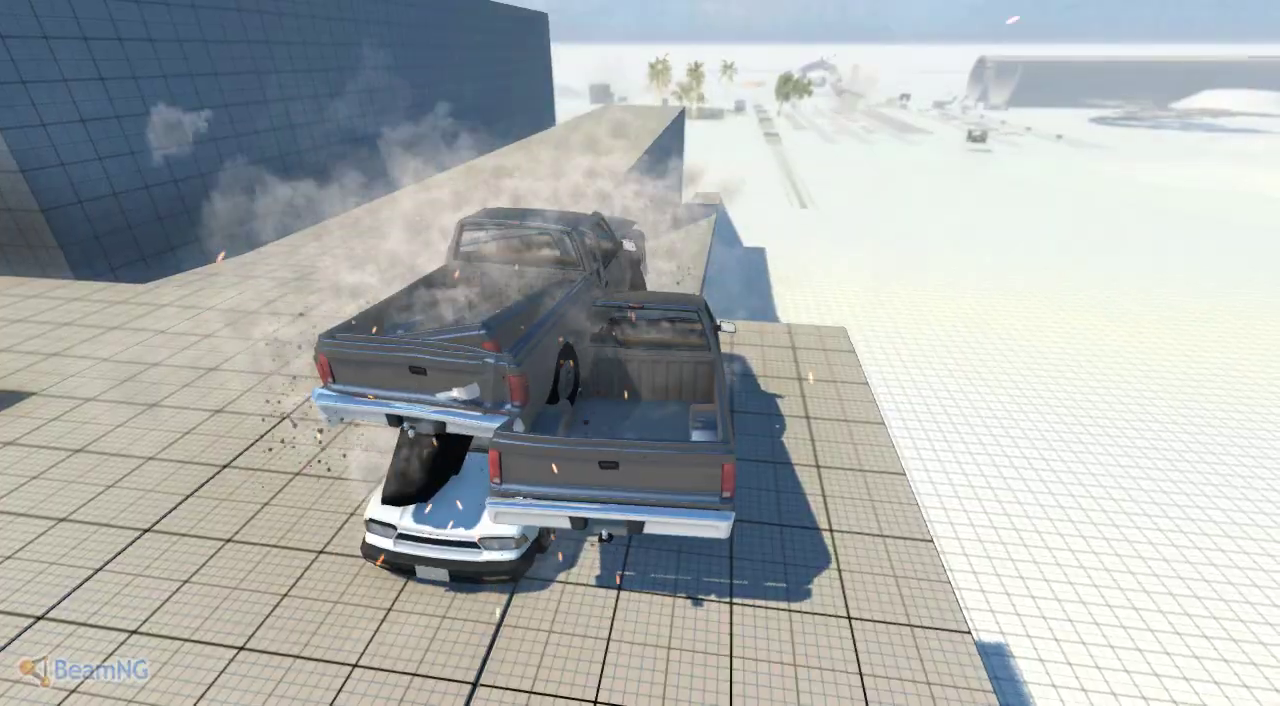